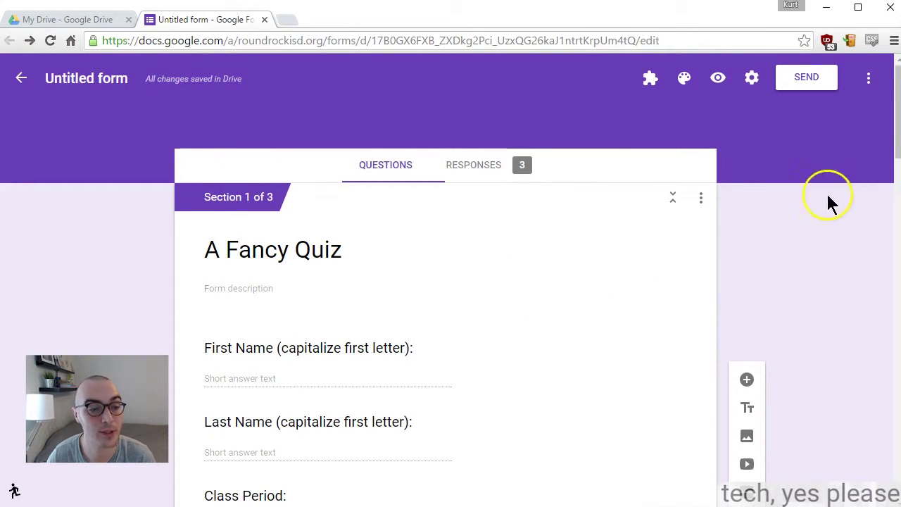
Step: In the form's link sharing options, turn on automatic username collection and Shorten URL
left_click(807, 95)
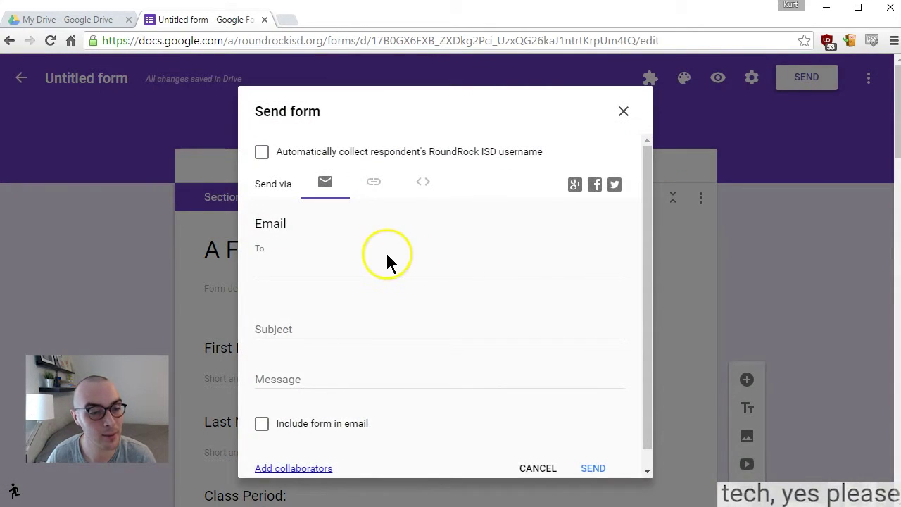
left_click(374, 185)
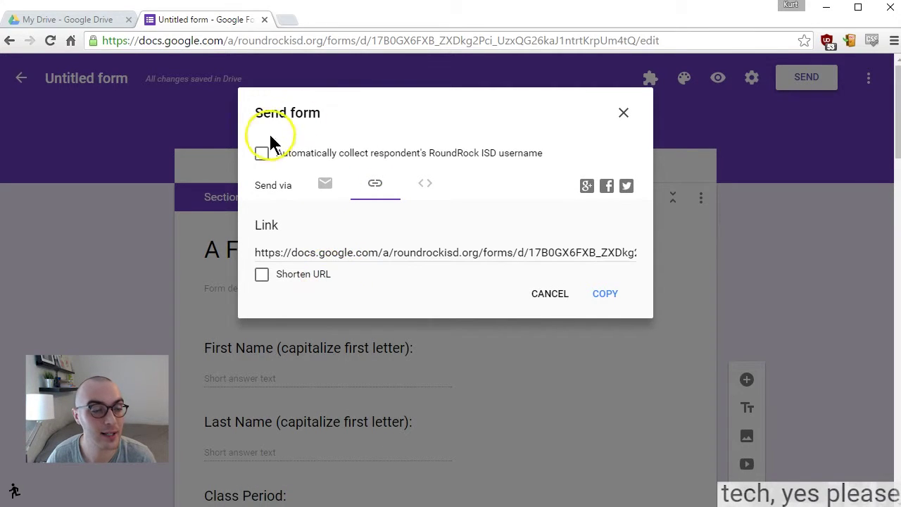
left_click(262, 154)
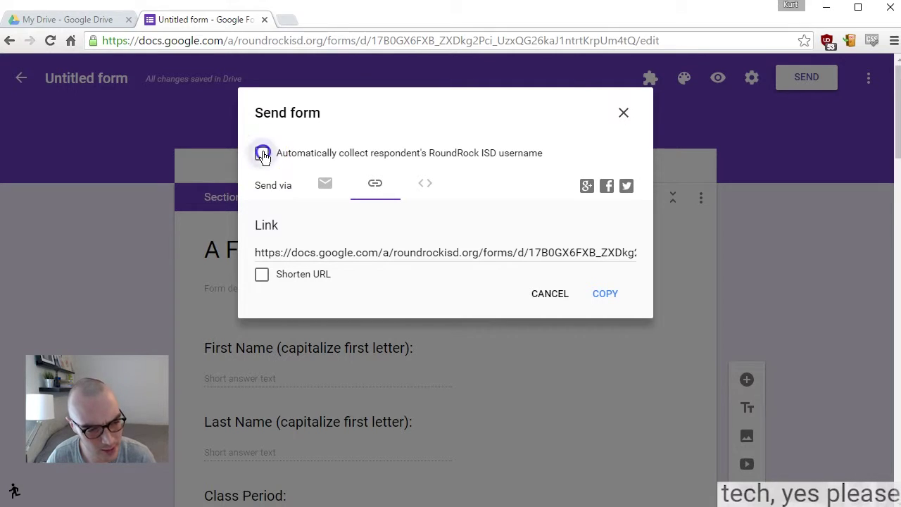
left_click(262, 275)
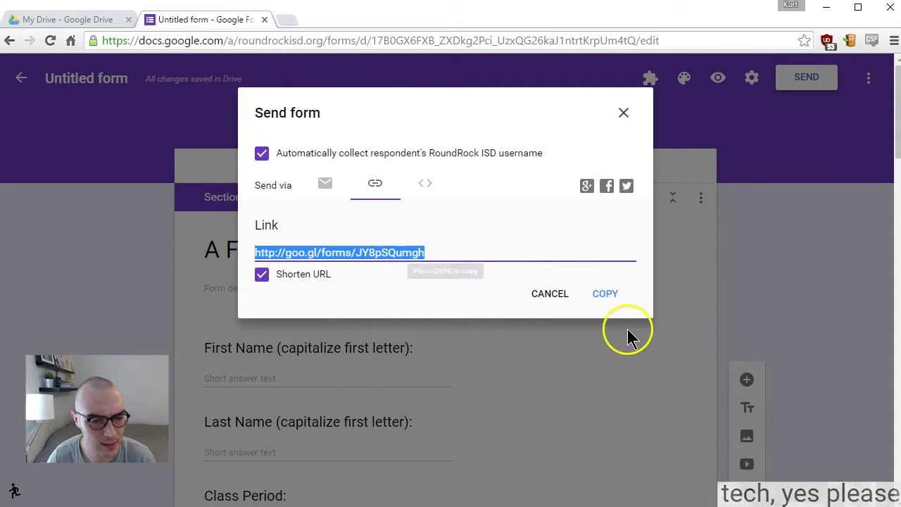
Step: Copy the shortened goo.gl form link and close the send dialog
left_click(614, 296)
left_click(588, 298)
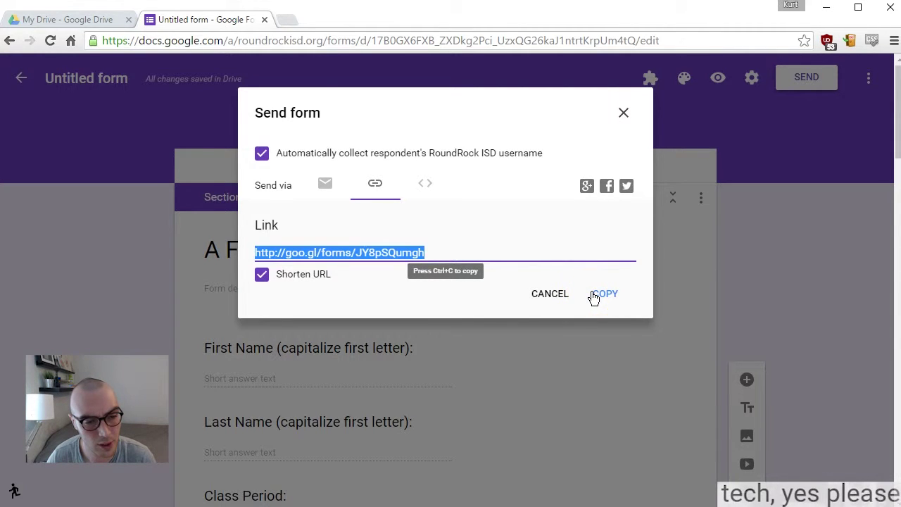
left_click(593, 295)
key("ctrl+c")
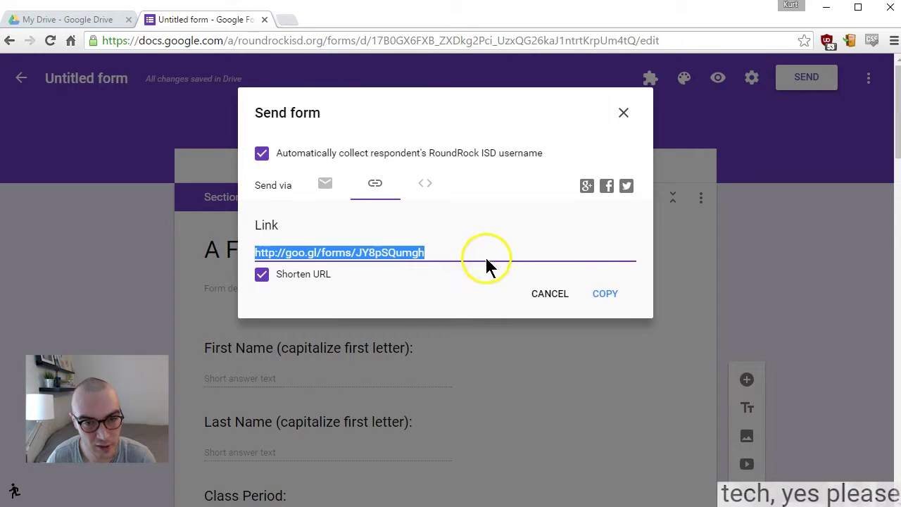
left_click(623, 113)
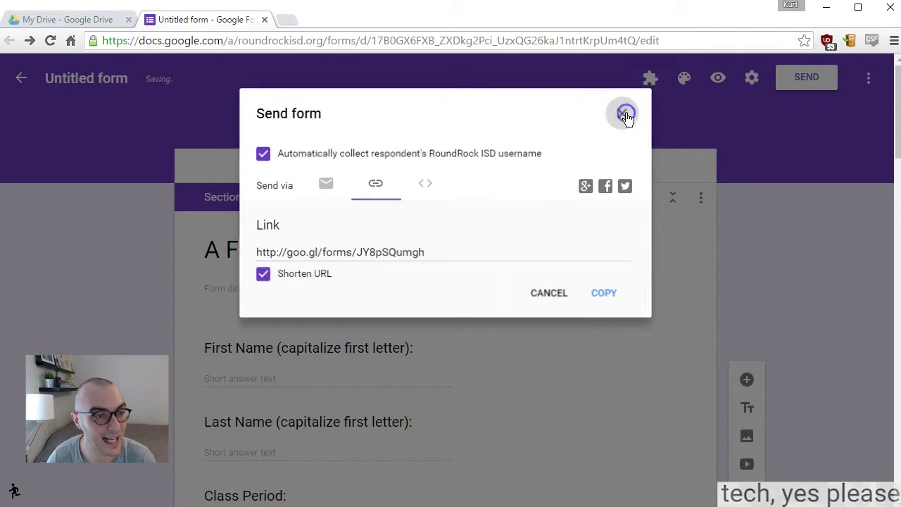
Step: Go to classroom.google.com in a new tab and open the Example Room Period 5 class
left_click(289, 21)
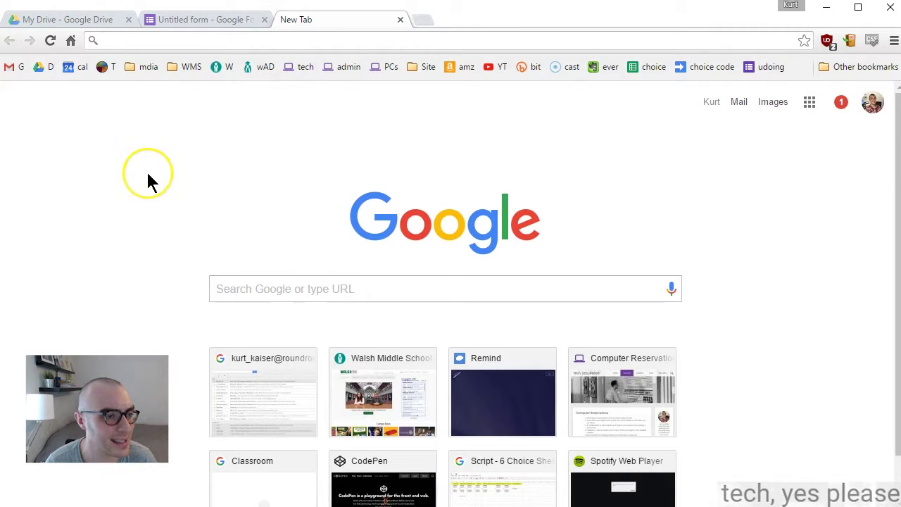
type("class")
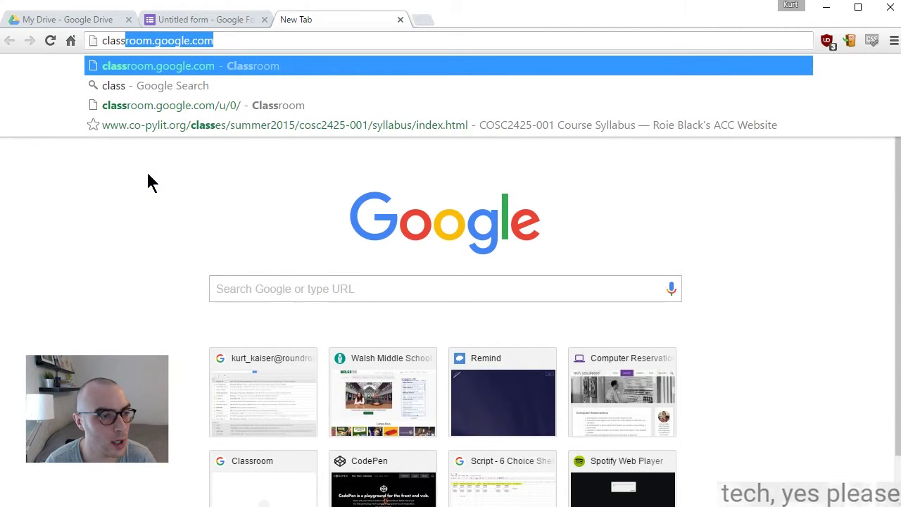
type("room.google.com")
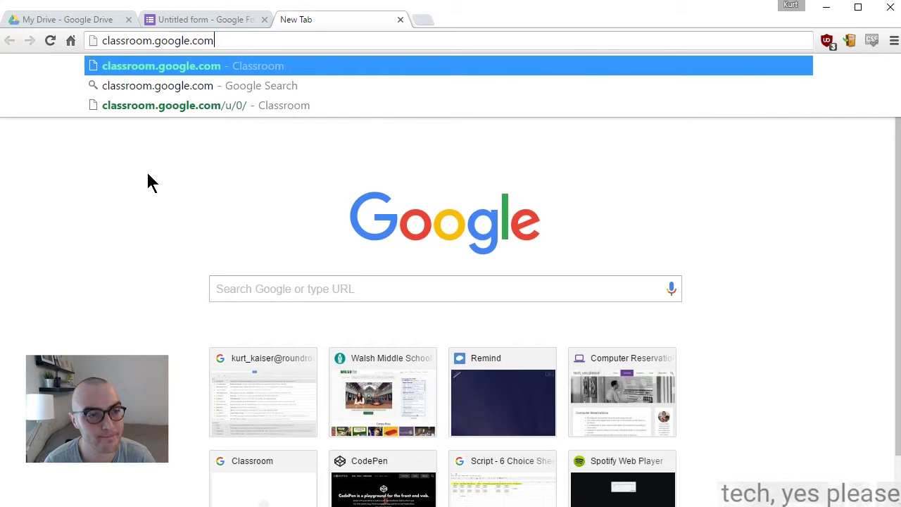
key("Return")
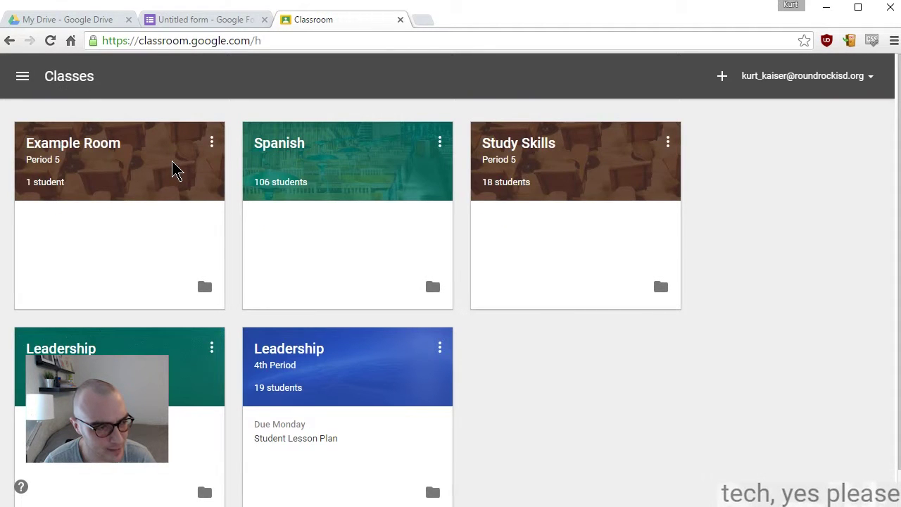
left_click(117, 145)
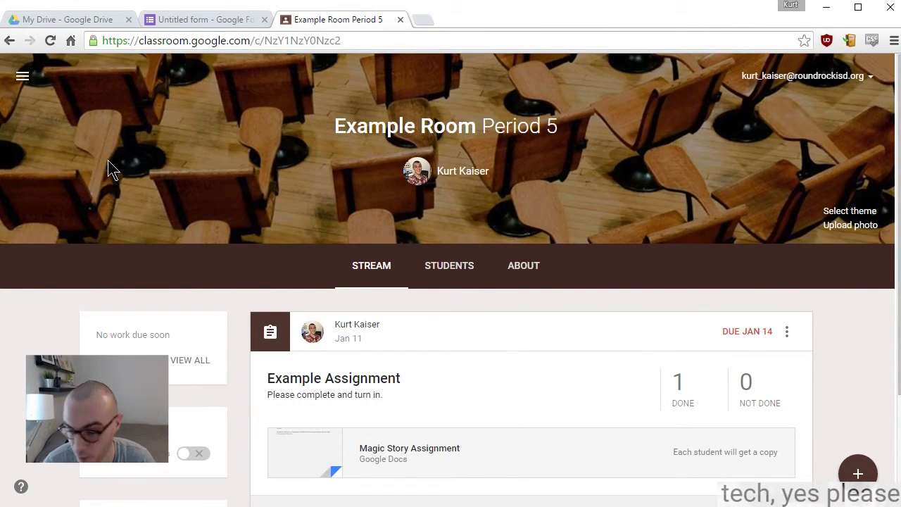
Step: Post an announcement reading 'Student Quiz:' followed by the pasted short form link
left_click(855, 473)
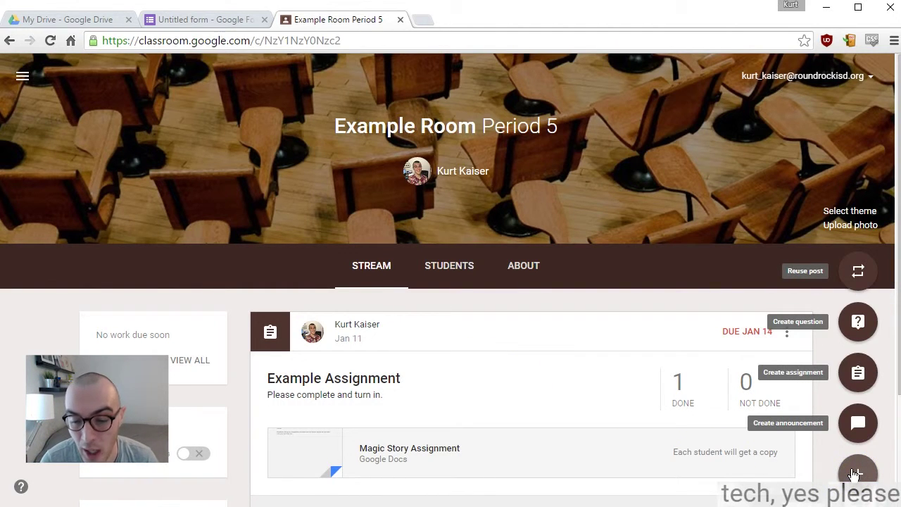
left_click(853, 425)
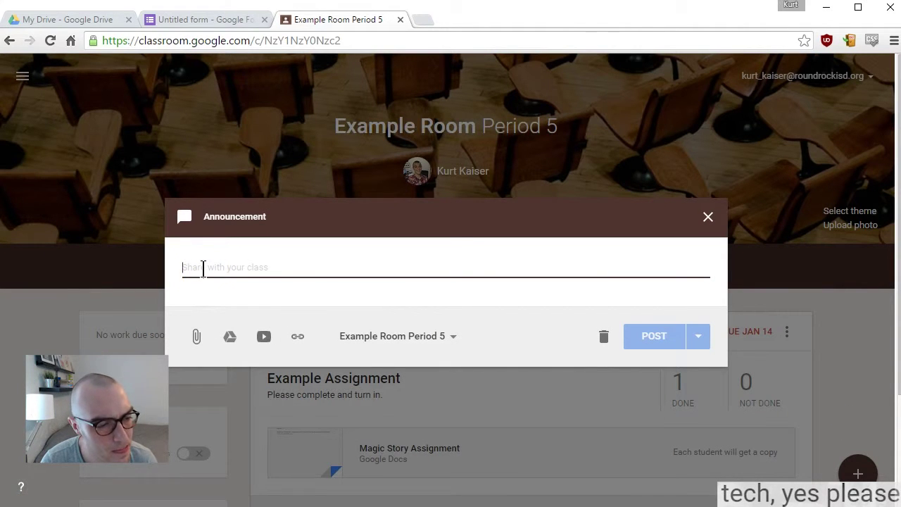
type("Student Qu")
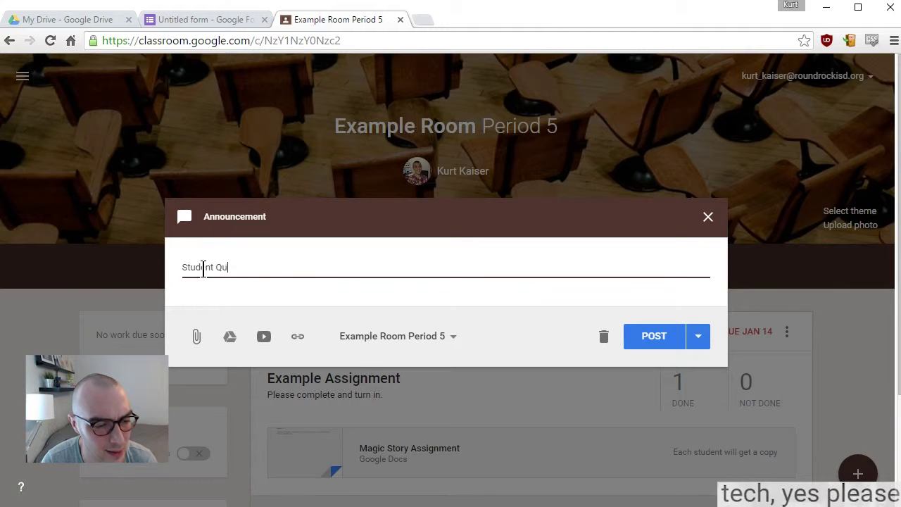
type("iz:")
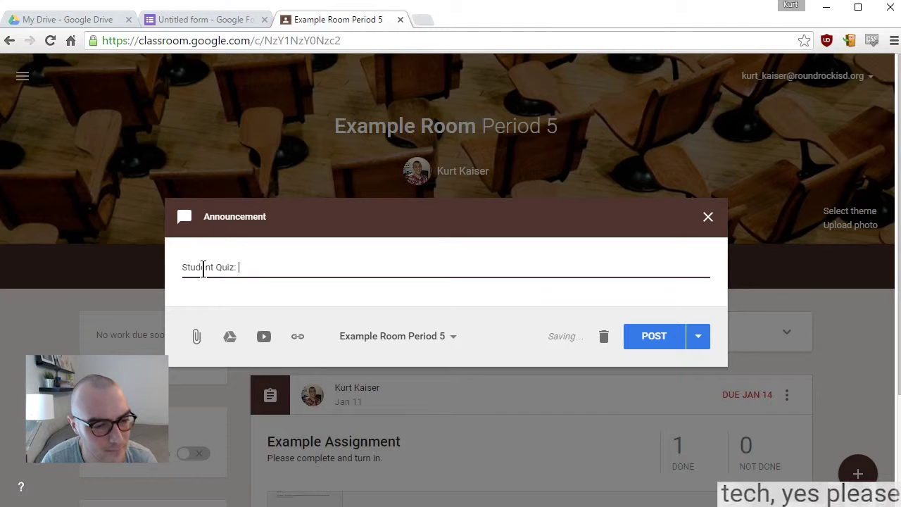
key("ctrl+v")
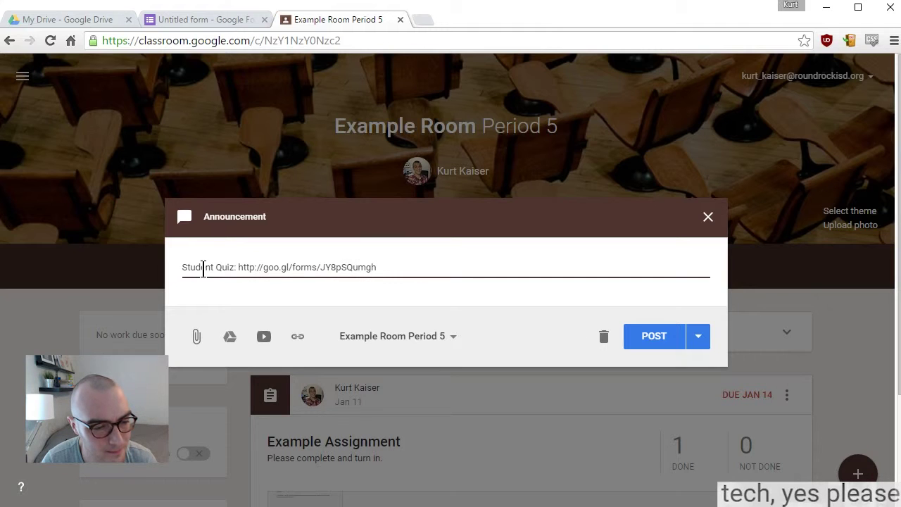
left_click(187, 261)
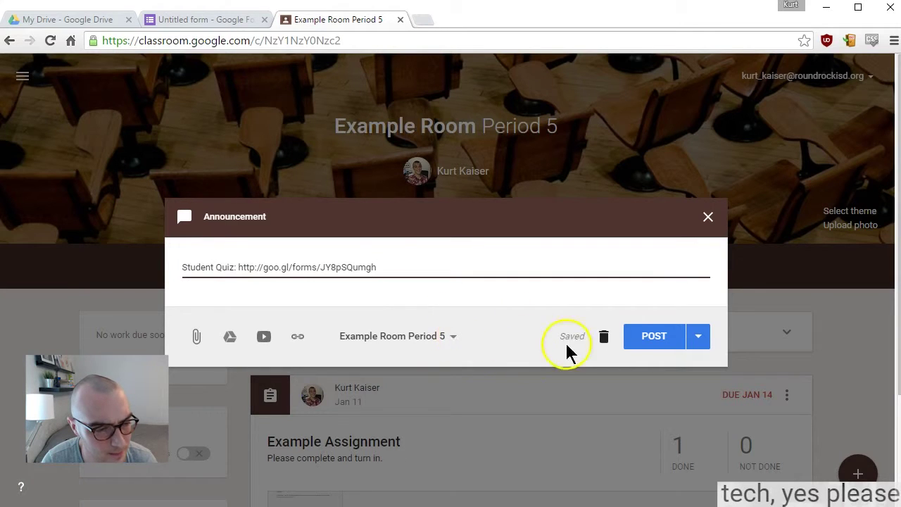
left_click(649, 344)
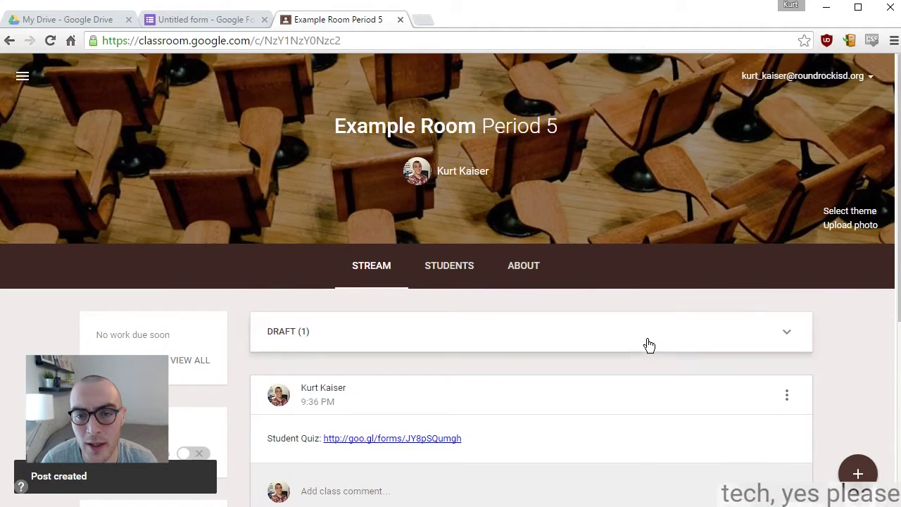
scroll(649, 345, "down", 1)
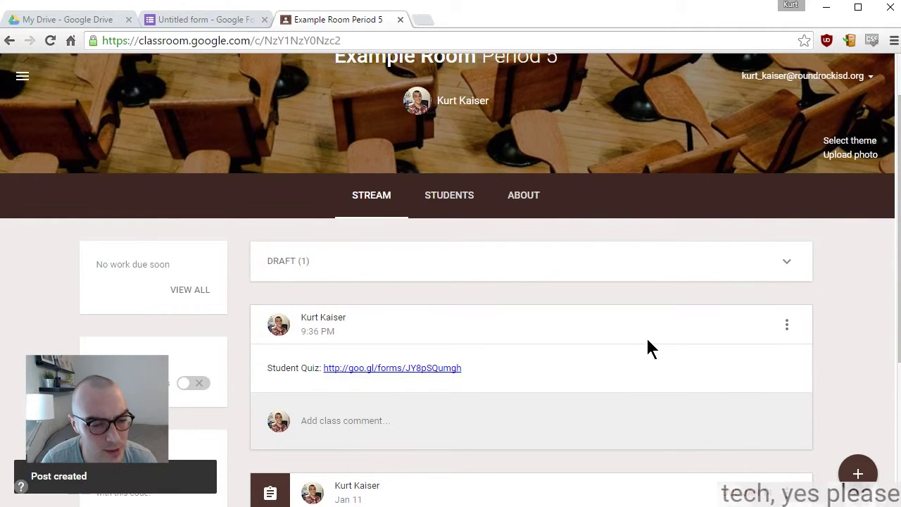
scroll(649, 345, "up", 1)
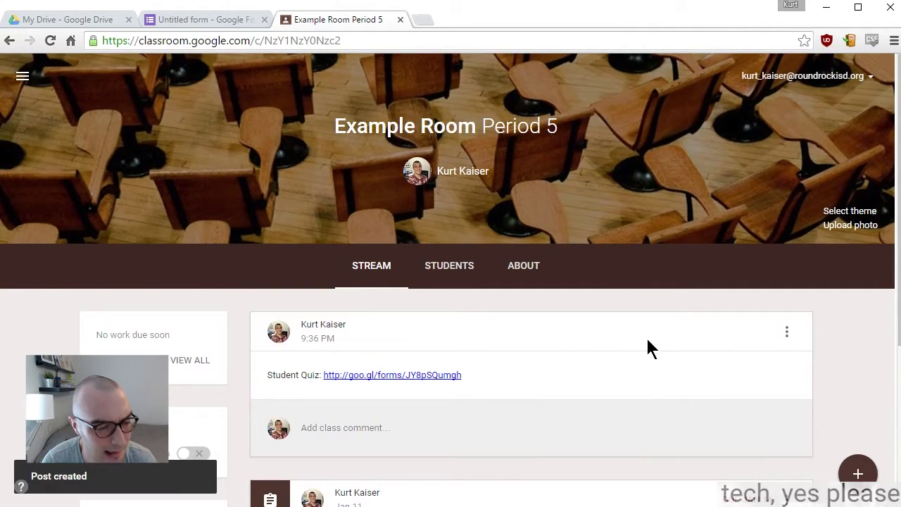
left_click(510, 421)
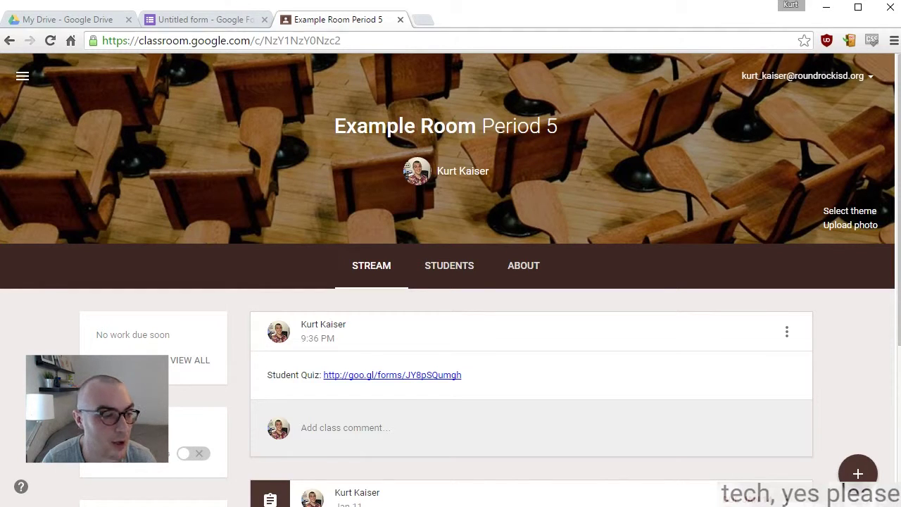
key("alt+Tab")
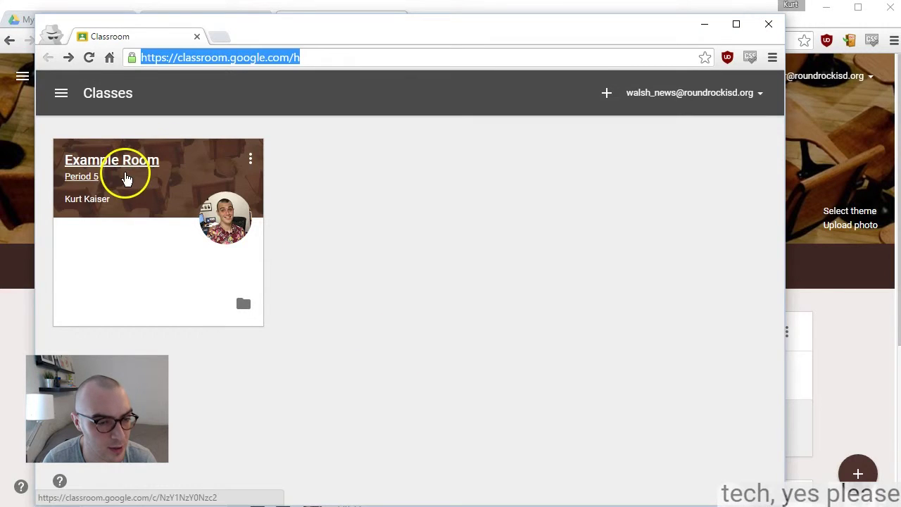
left_click(125, 179)
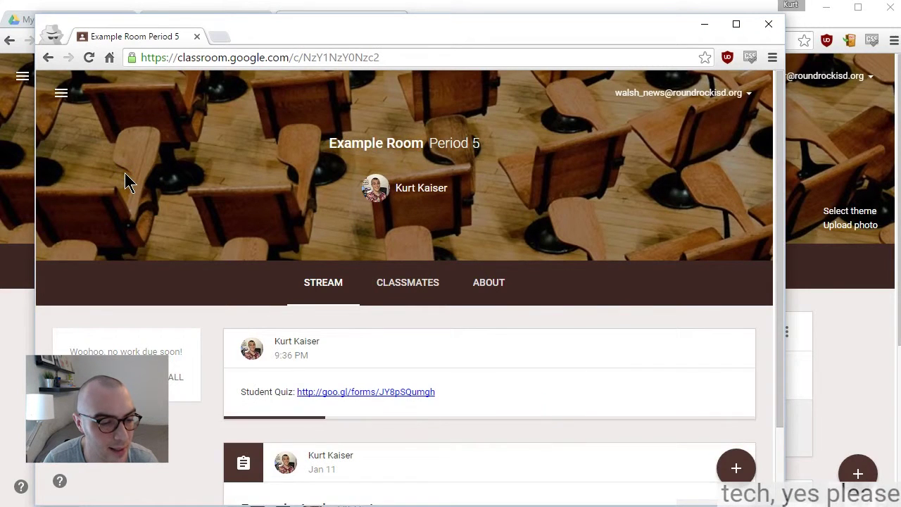
scroll(186, 254, "down", 2)
scroll(190, 261, "up", 2)
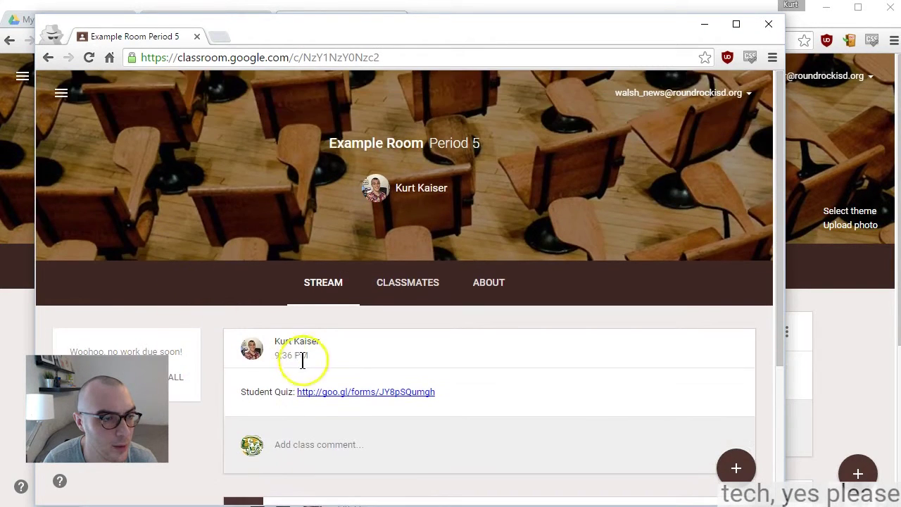
left_click(319, 393)
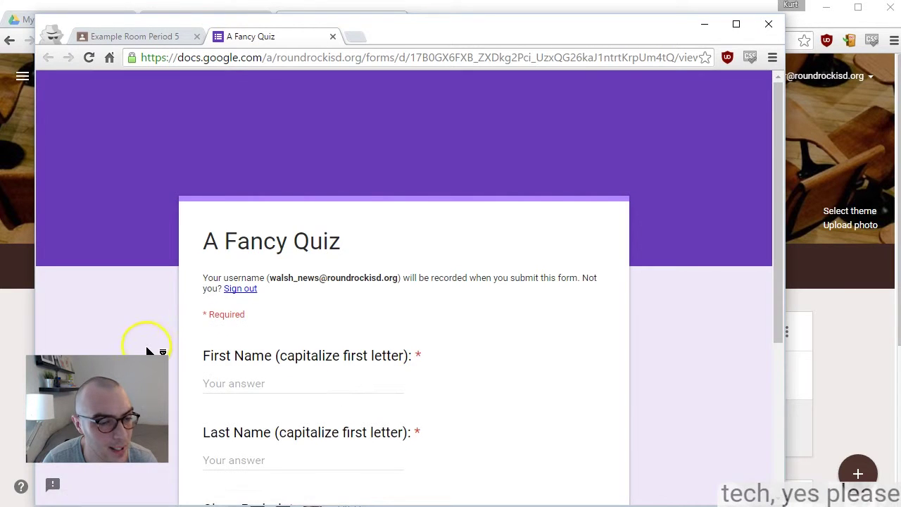
scroll(145, 347, "down", 3)
scroll(144, 347, "up", 3)
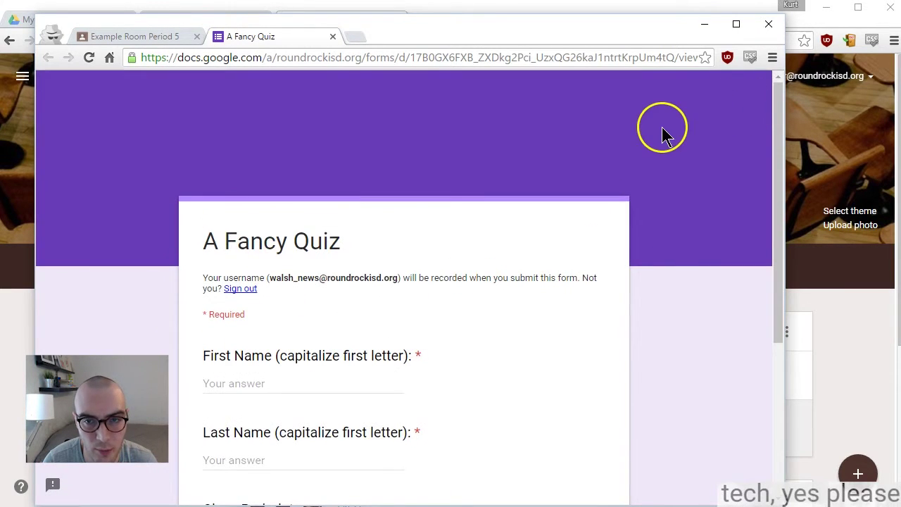
left_click(768, 25)
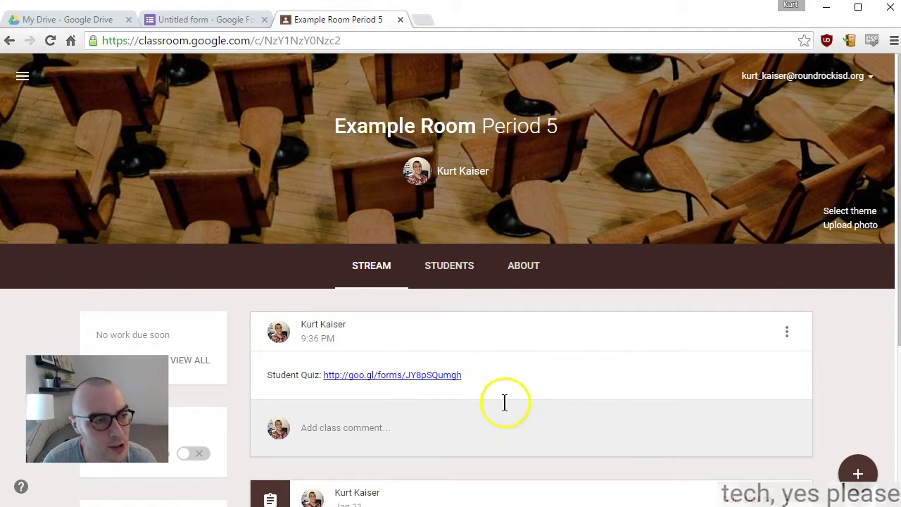
Step: From the form's Responses view, create a linked spreadsheet named 'Fancy form (Responses)'
left_click(220, 24)
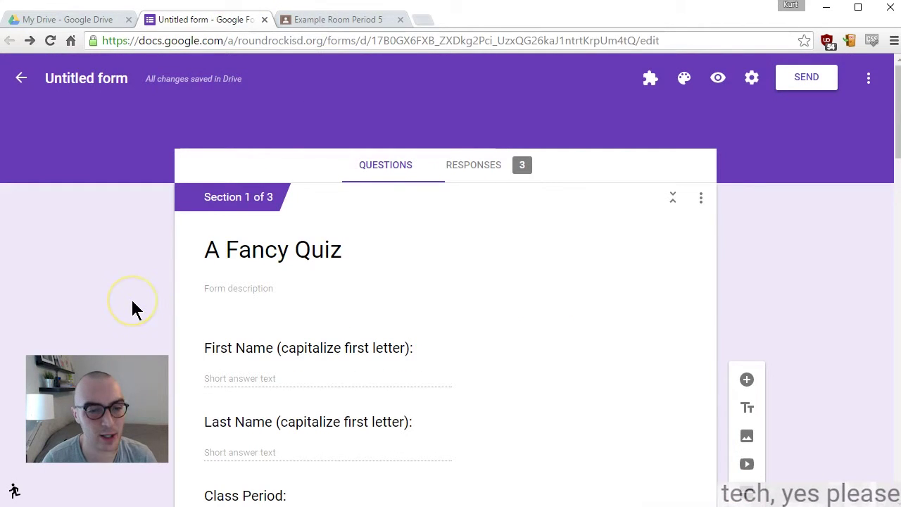
left_click(473, 166)
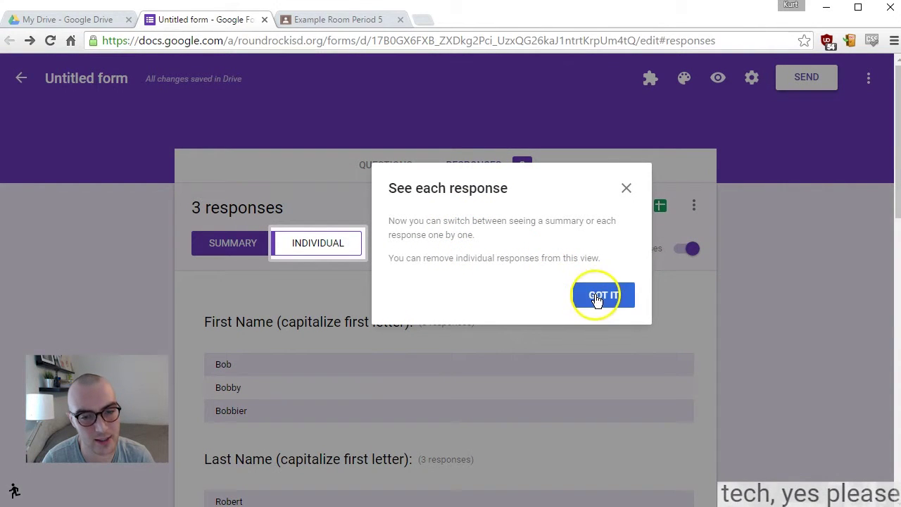
left_click(628, 187)
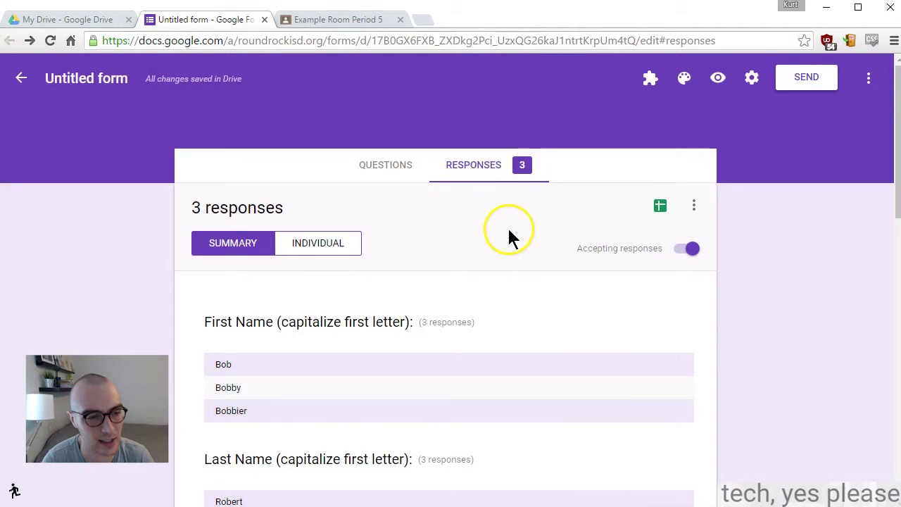
left_click(659, 206)
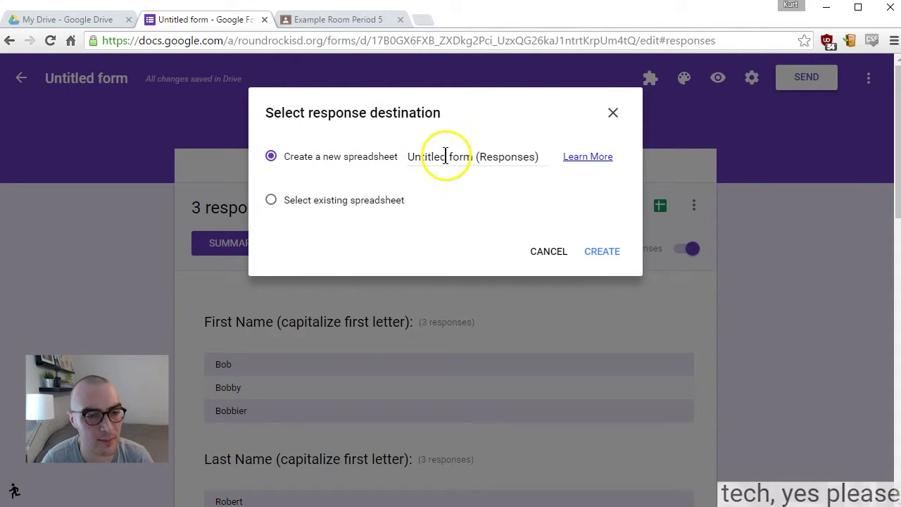
left_click_drag(446, 156, 405, 158)
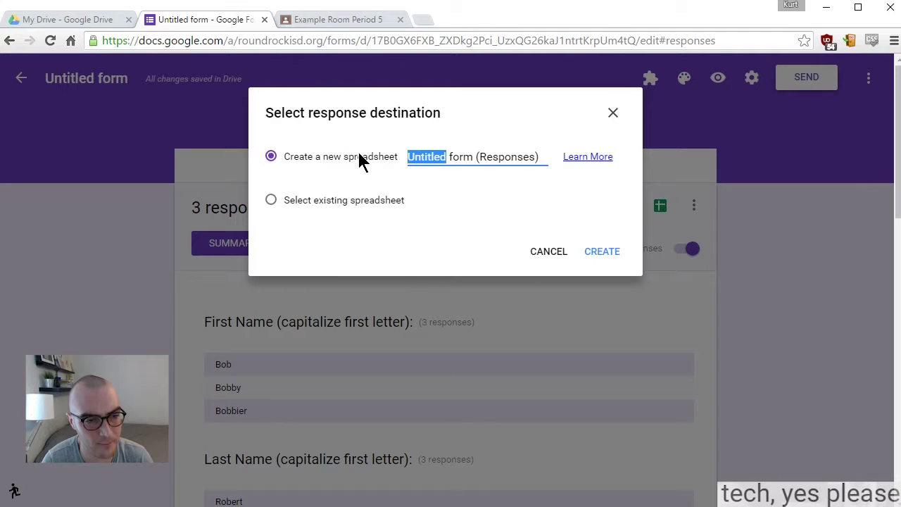
type("Fancy")
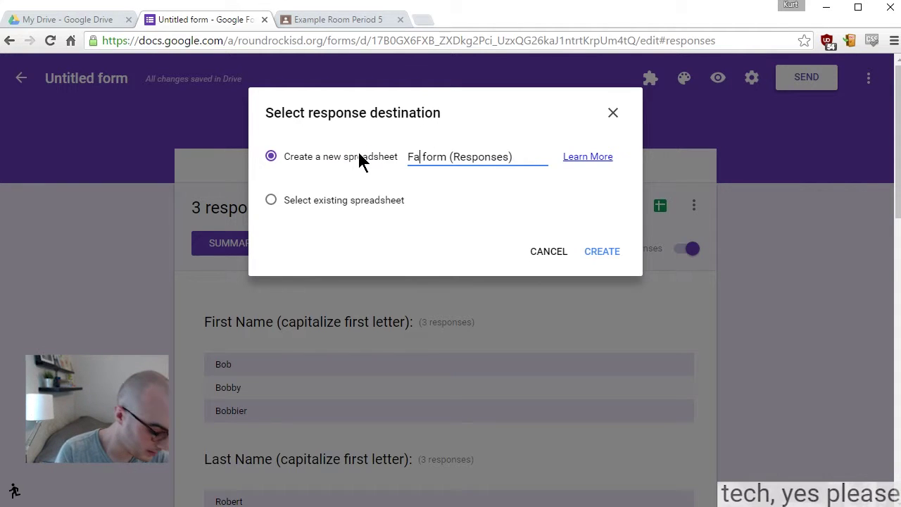
left_click(592, 248)
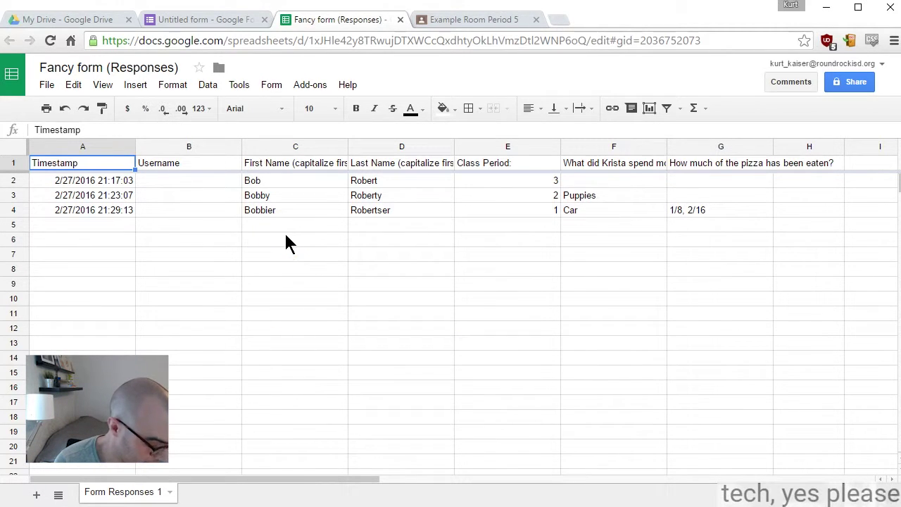
Step: Find Flubaroo in the Get add-ons store and begin its free install
left_click(315, 89)
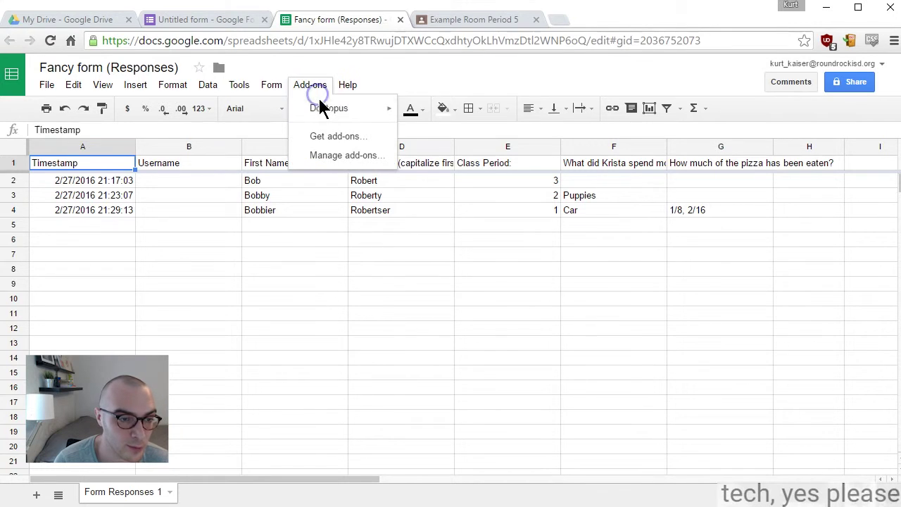
left_click(328, 136)
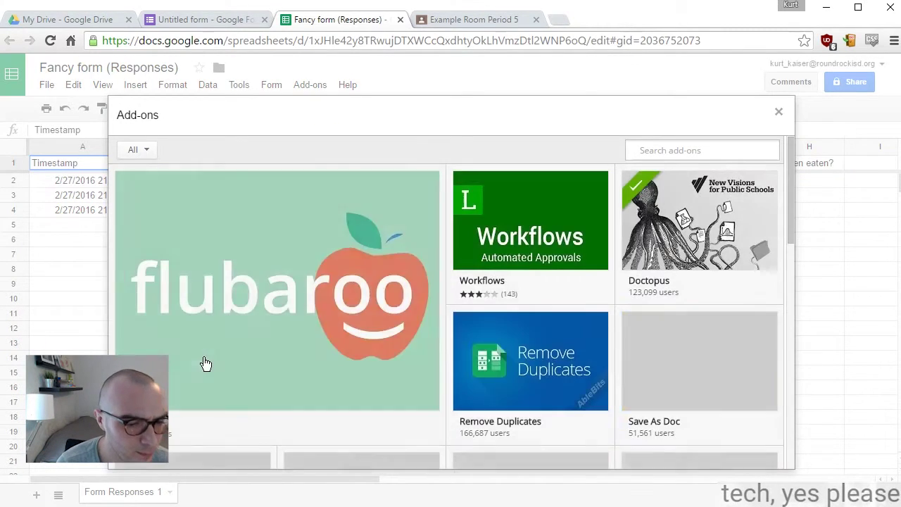
mouse_move(221, 302)
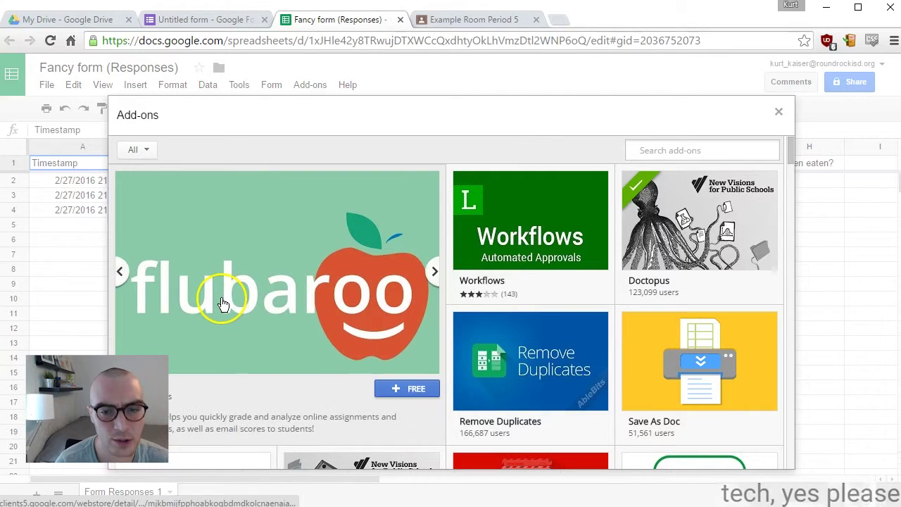
left_click(409, 389)
left_click(408, 391)
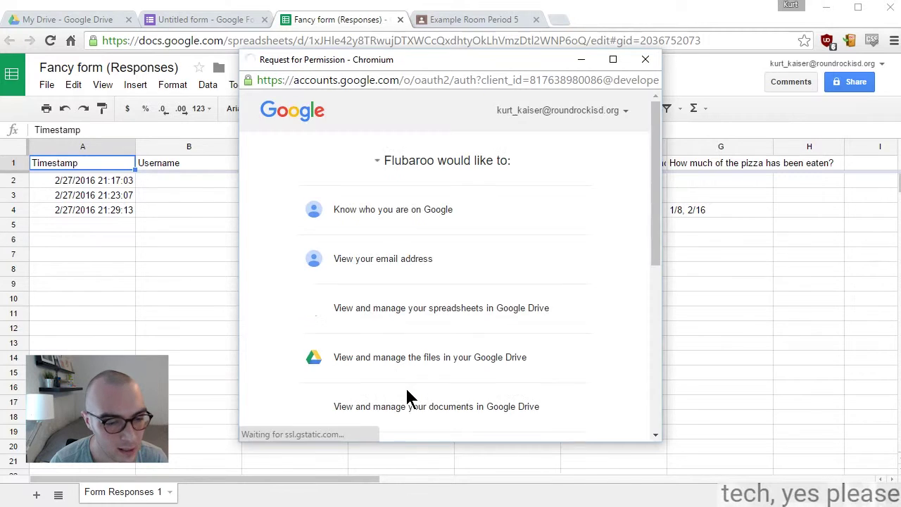
Step: Allow Flubaroo's permissions, dismiss its welcome note, and return to the form's responses tab
scroll(408, 394, "down", 3)
scroll(409, 392, "down", 3)
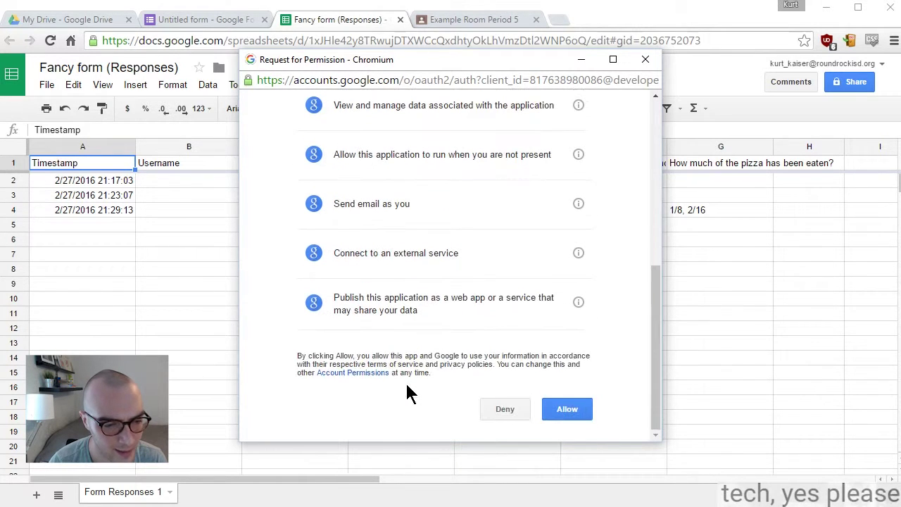
left_click(557, 408)
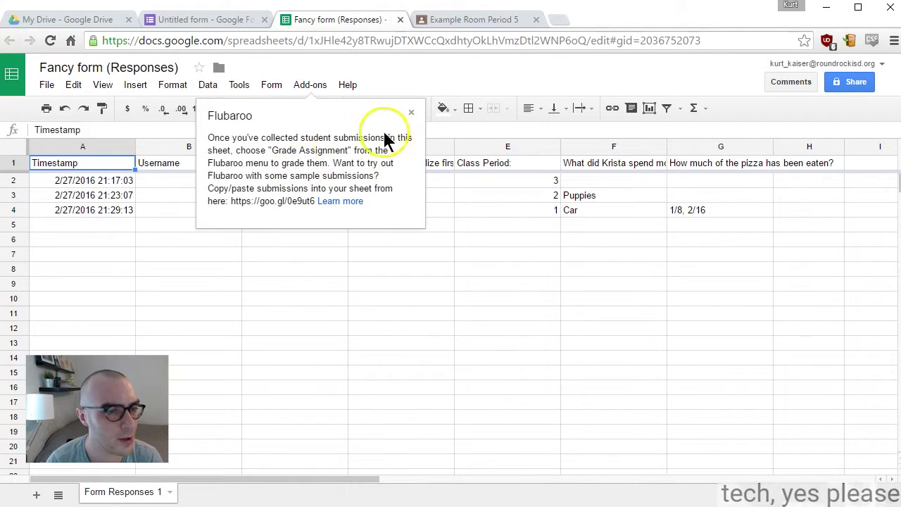
left_click(411, 113)
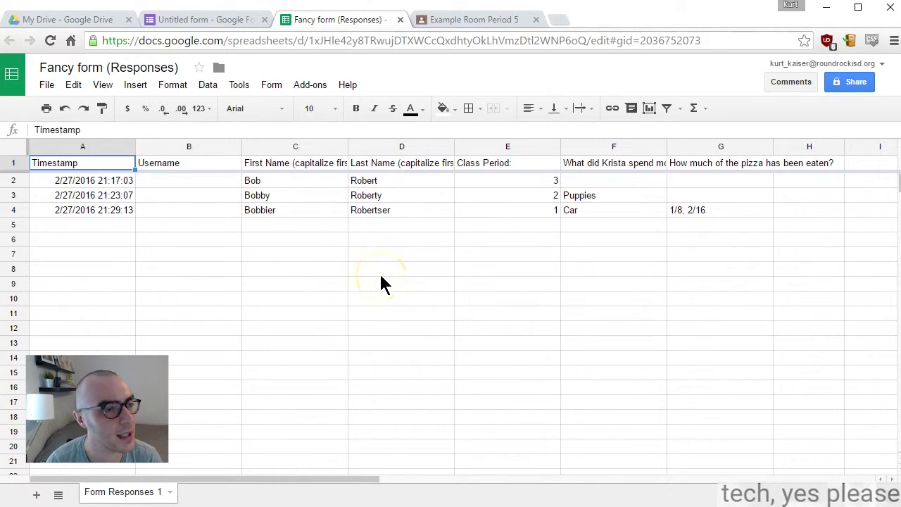
left_click(208, 21)
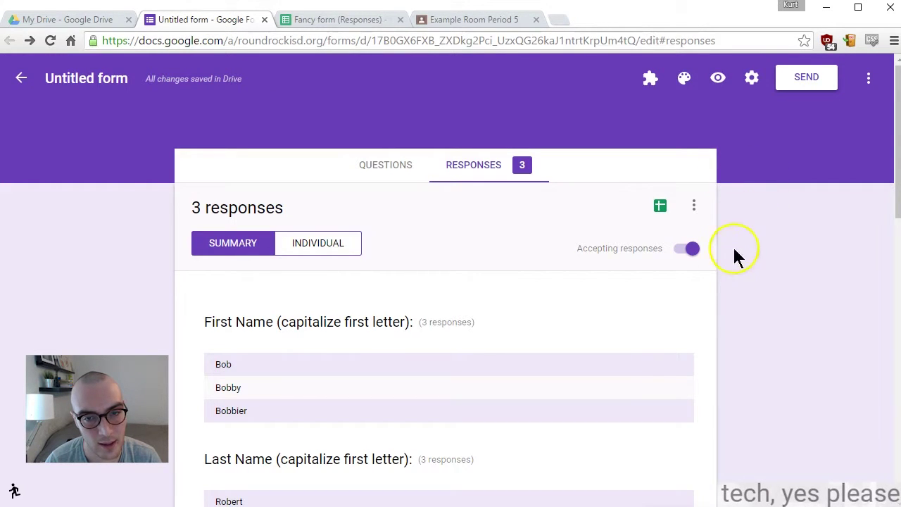
Step: Open the live quiz and enter 'Answer Key' as both first and last name
left_click(718, 79)
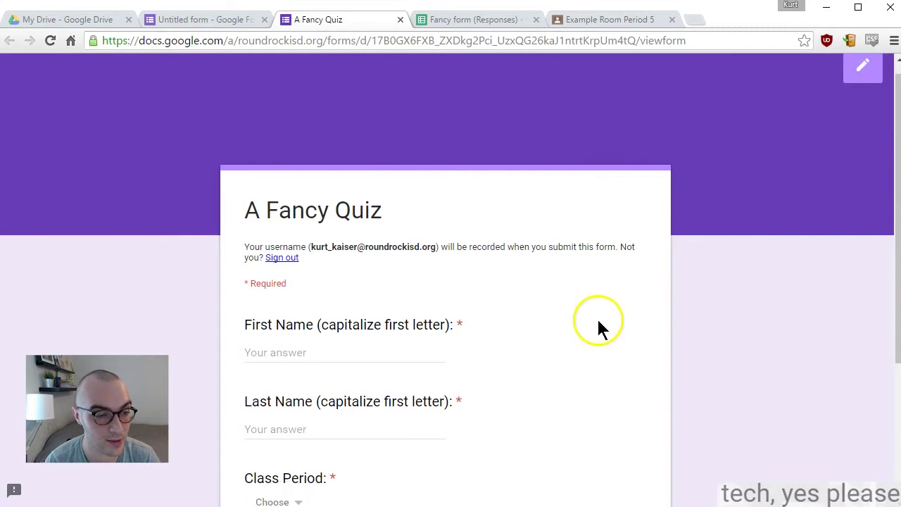
scroll(598, 326, "down", 2)
left_click(371, 226)
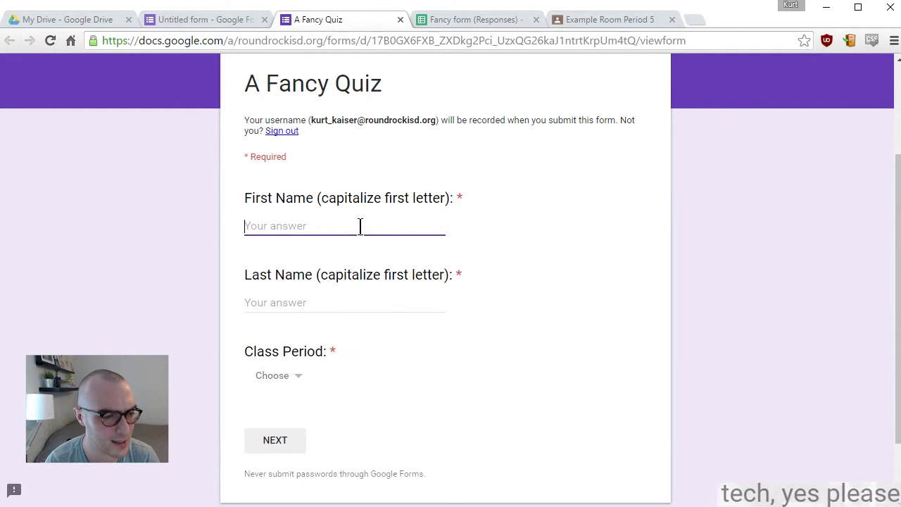
type("Answer")
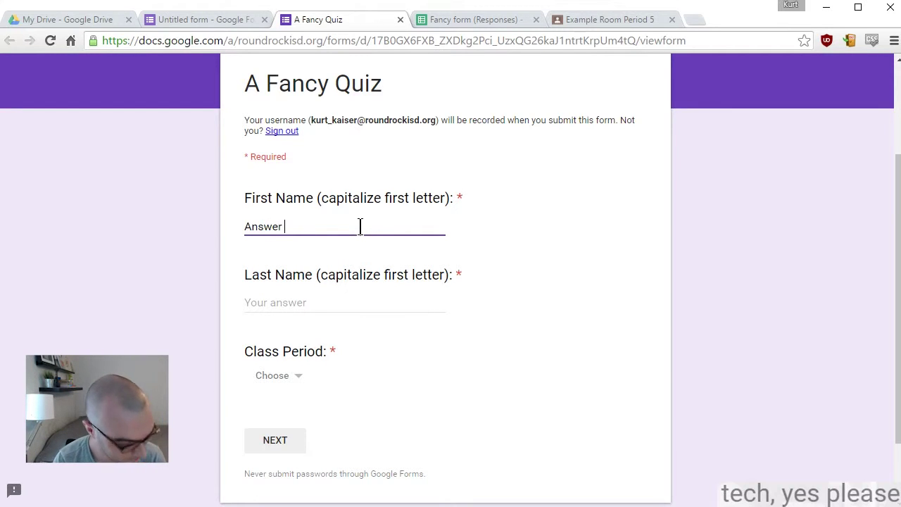
type(" Key")
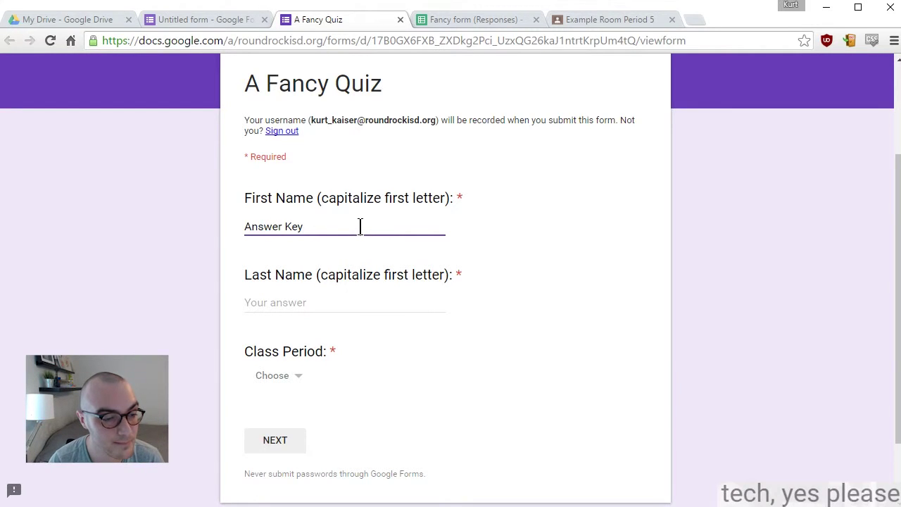
left_click(318, 304)
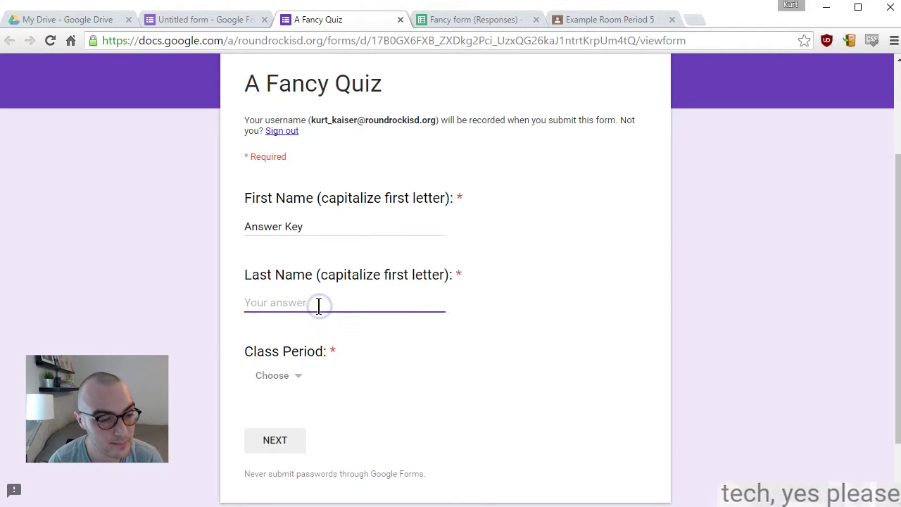
type("Answer")
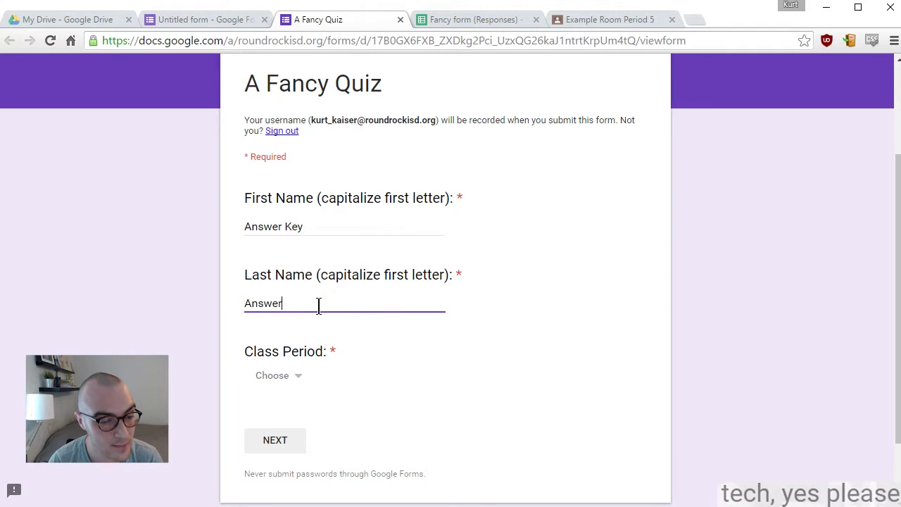
type(" Key")
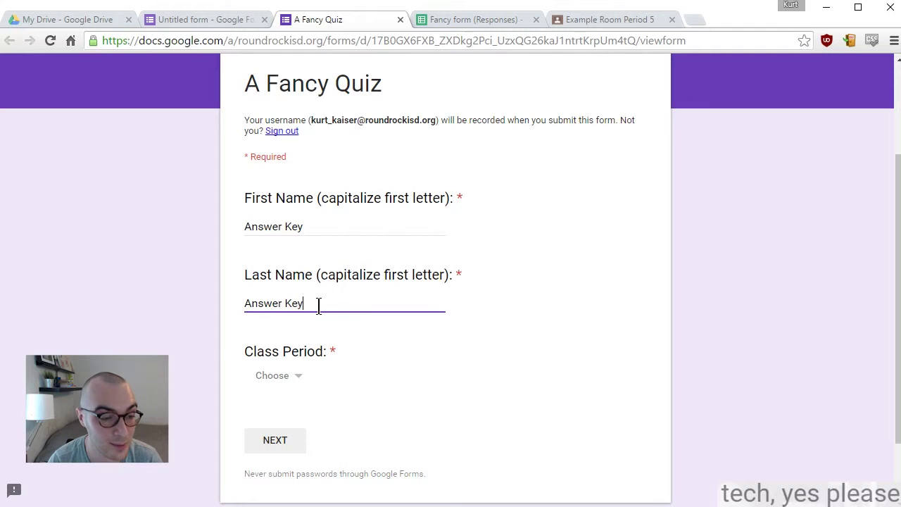
left_click(549, 340)
Step: Answer class period 2, Housing, and both 1/8 and 2/16, then submit the quiz
scroll(534, 376, "down", 2)
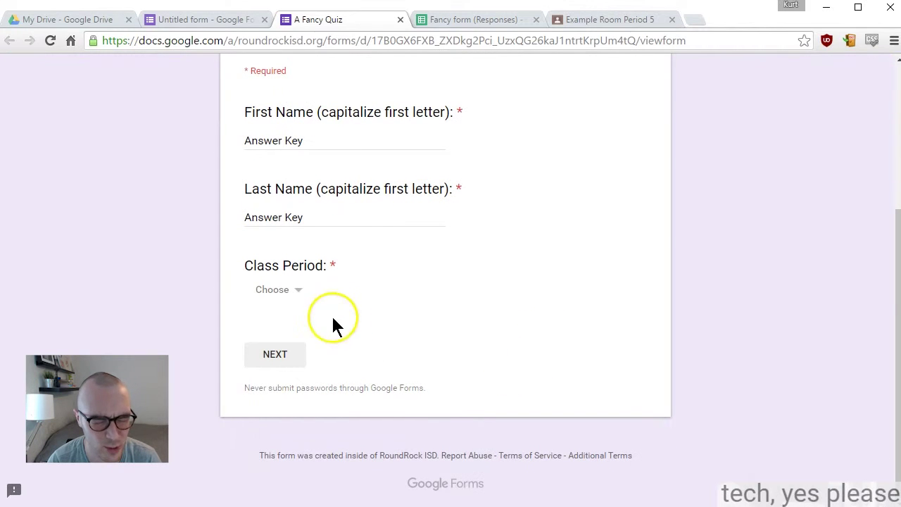
left_click(290, 295)
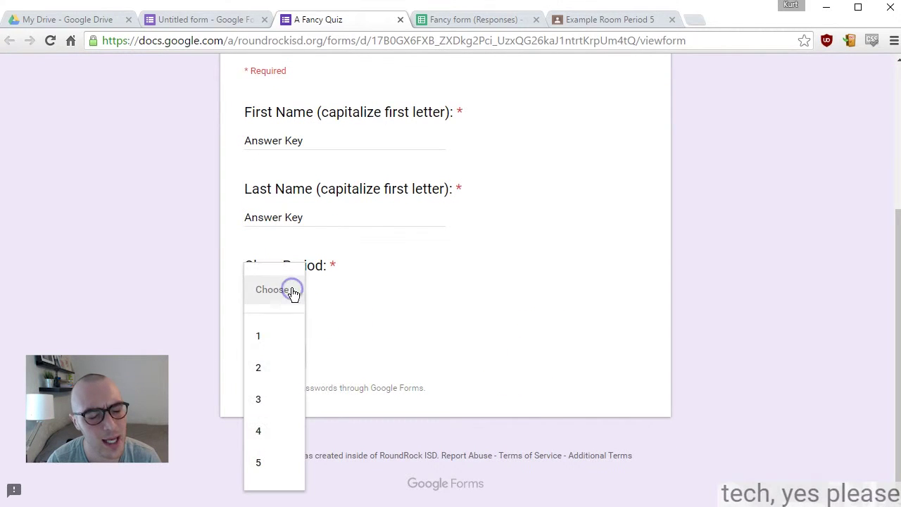
left_click(259, 368)
left_click(275, 355)
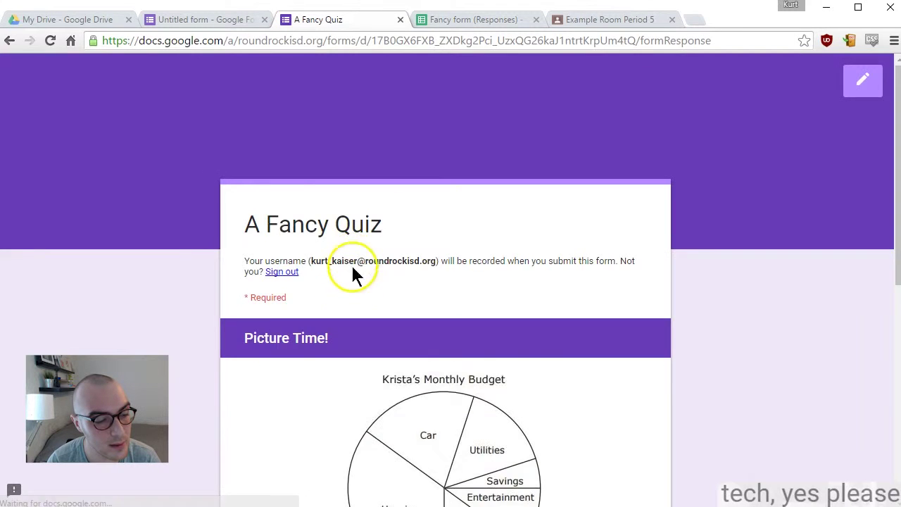
scroll(205, 323, "down", 3)
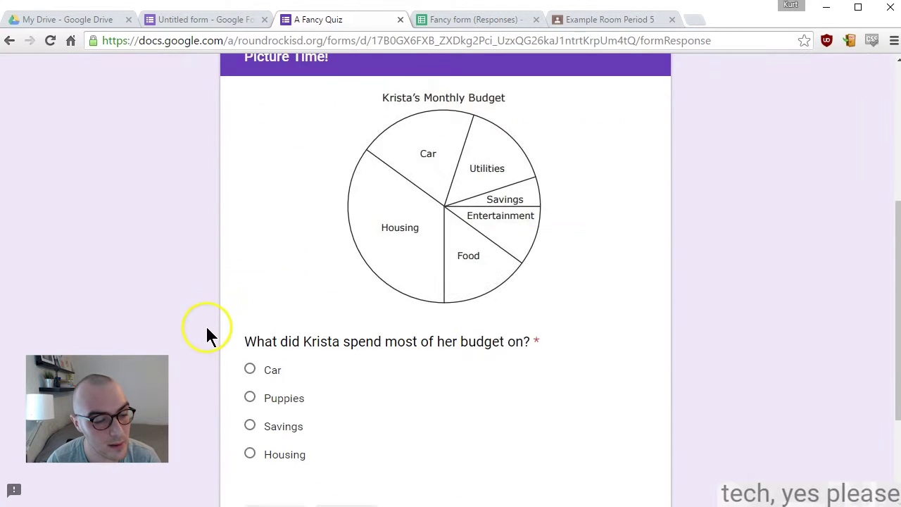
left_click(250, 454)
scroll(296, 422, "down", 2)
left_click(348, 357)
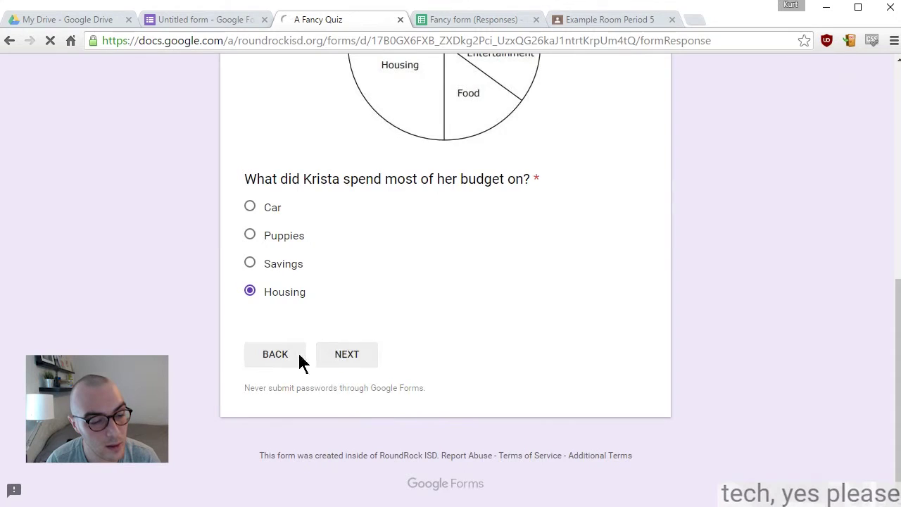
scroll(202, 357, "down", 4)
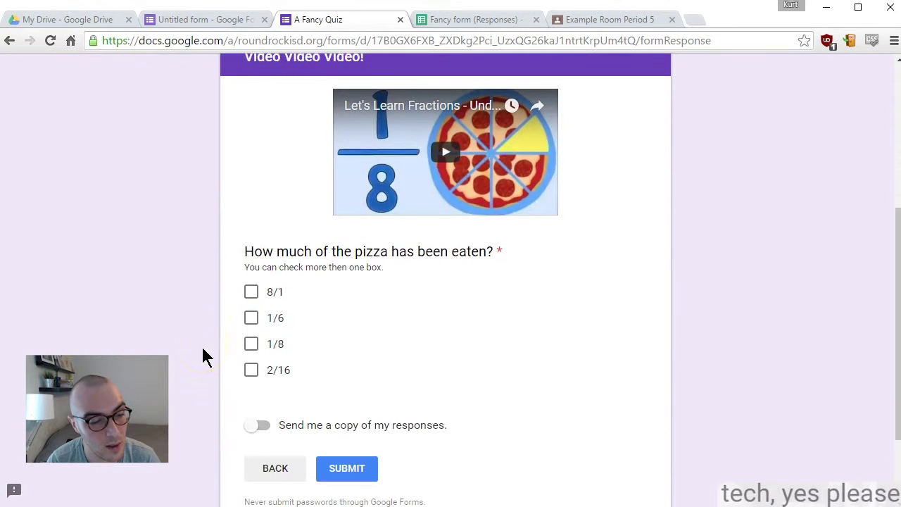
left_click(250, 344)
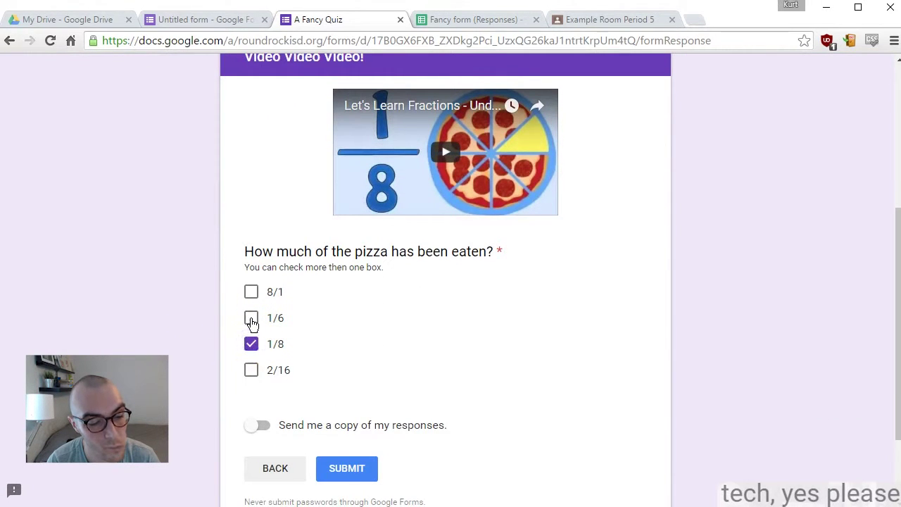
left_click(251, 372)
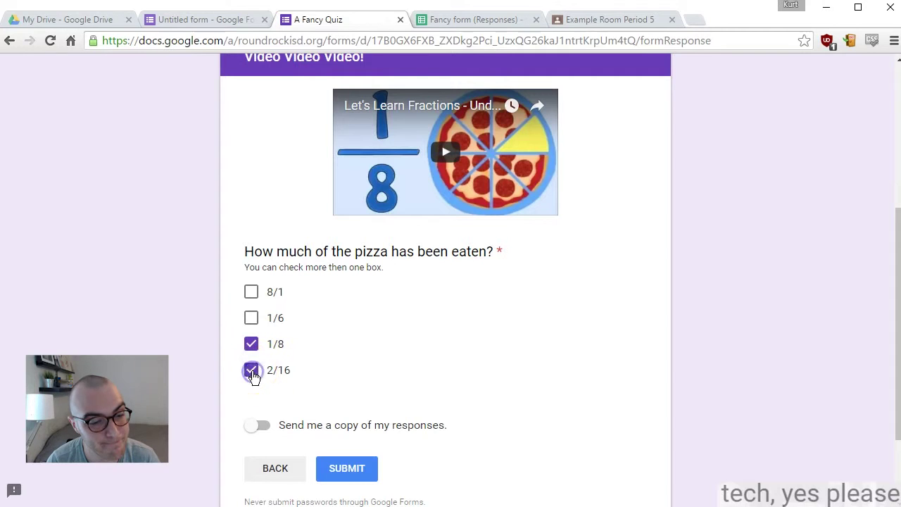
left_click(348, 469)
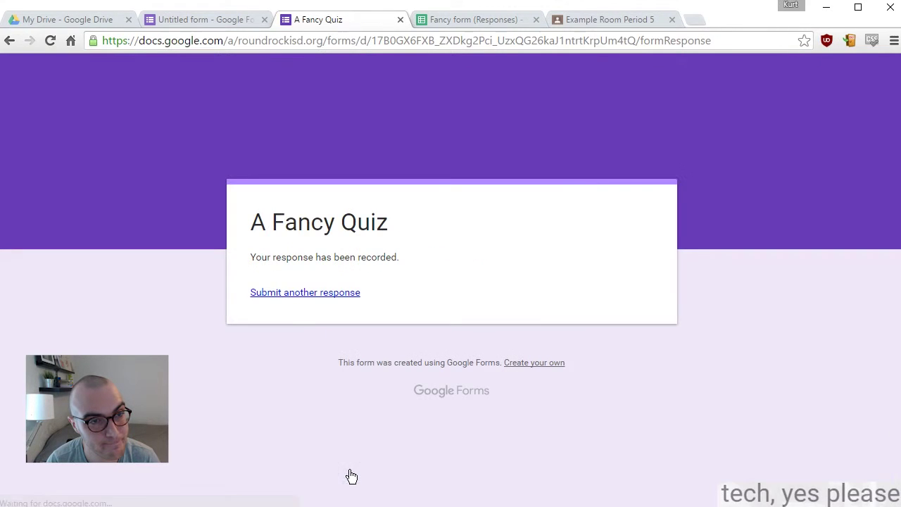
Step: Close the quiz tab and launch Flubaroo's Grade Assignment in the Fancy form (Responses) spreadsheet
left_click(399, 20)
left_click(348, 21)
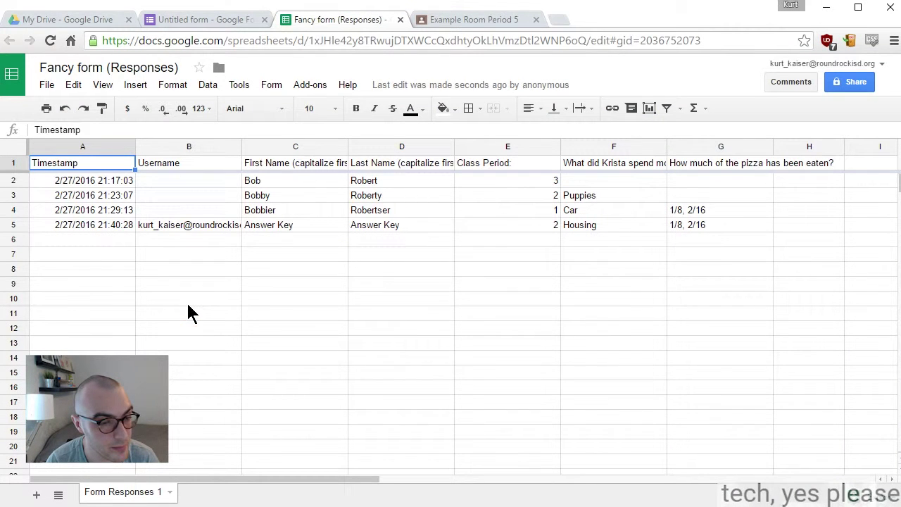
left_click(310, 85)
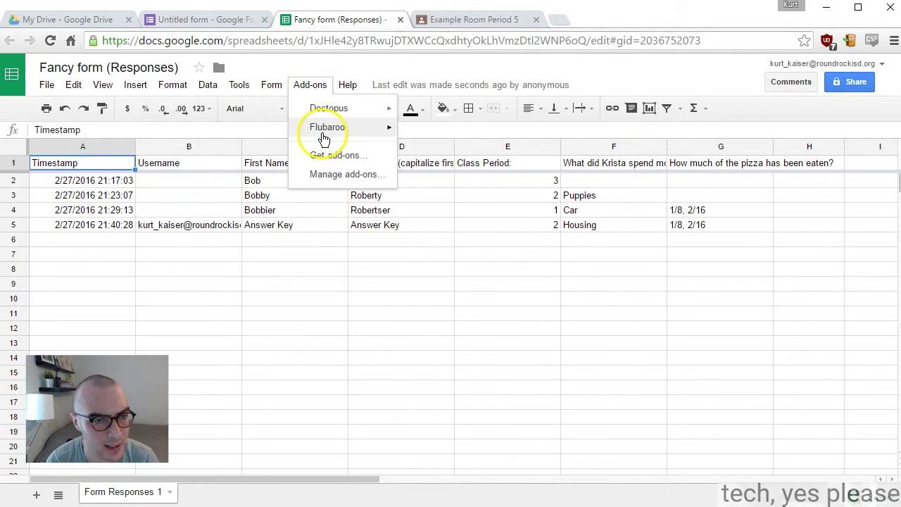
mouse_move(320, 131)
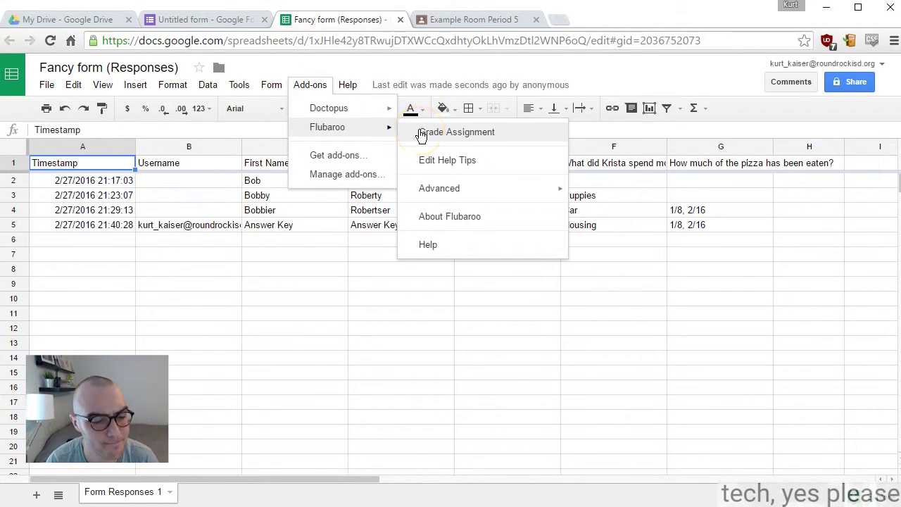
left_click(420, 132)
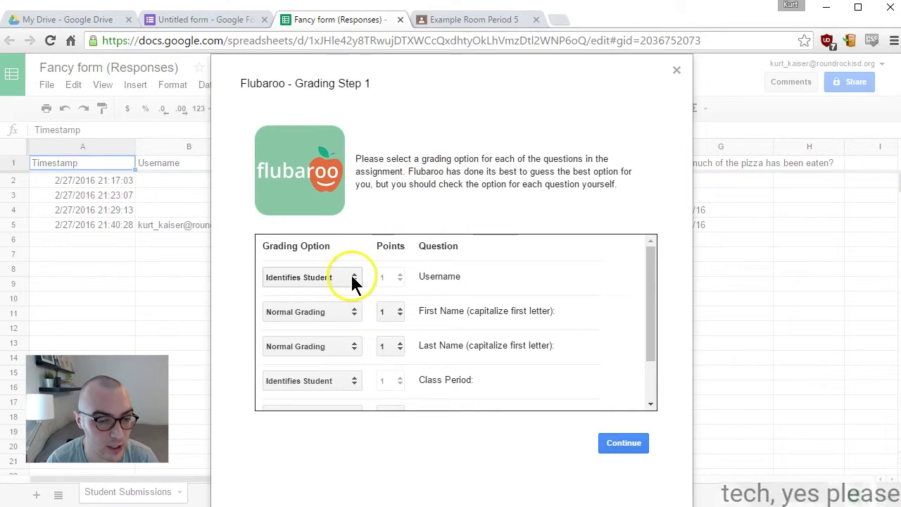
Step: Set both First Name and Last Name to Identifies Student in Grading Step 1
left_click(343, 316)
left_click(335, 324)
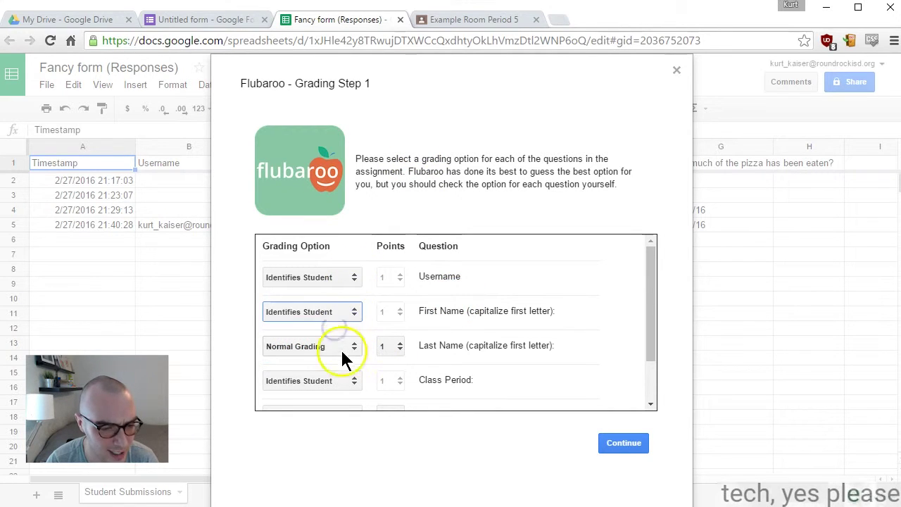
left_click(342, 352)
left_click(335, 363)
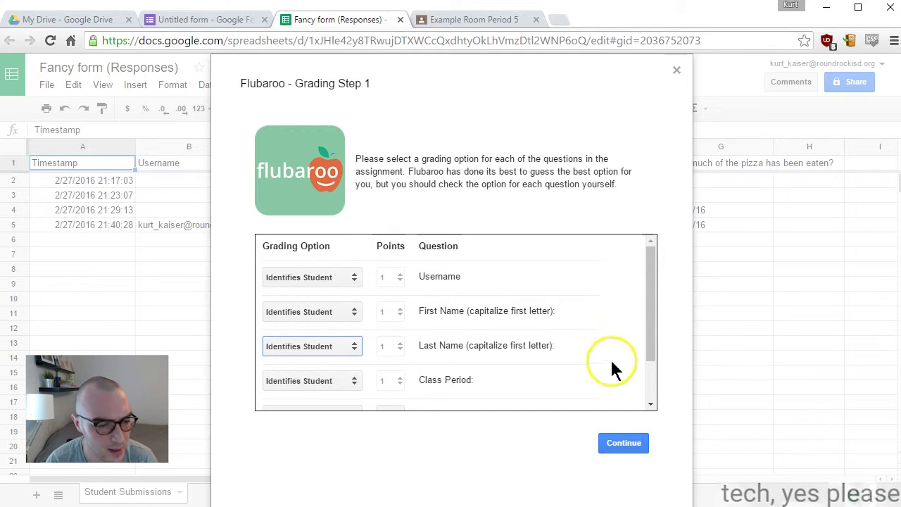
Step: Give the Krista budget question 3 points and the pizza question 6 points, then continue
left_click_drag(650, 348, 649, 416)
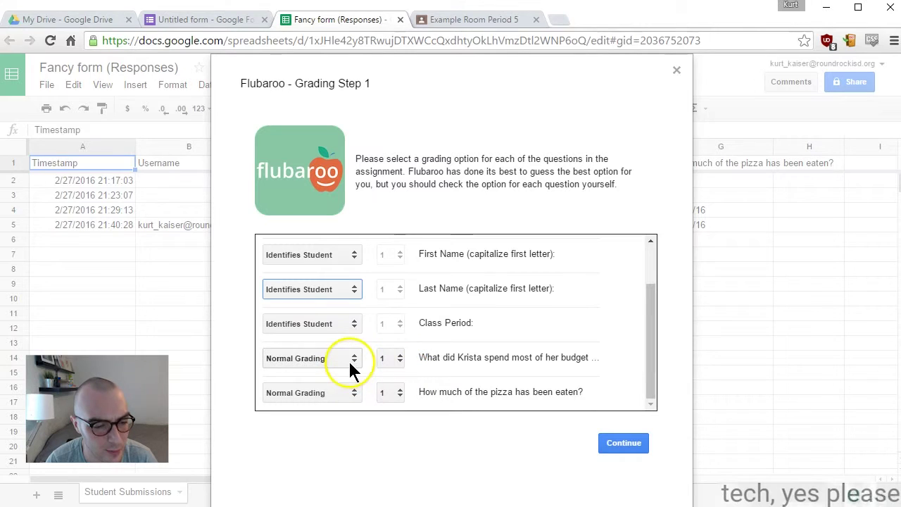
left_click(380, 357)
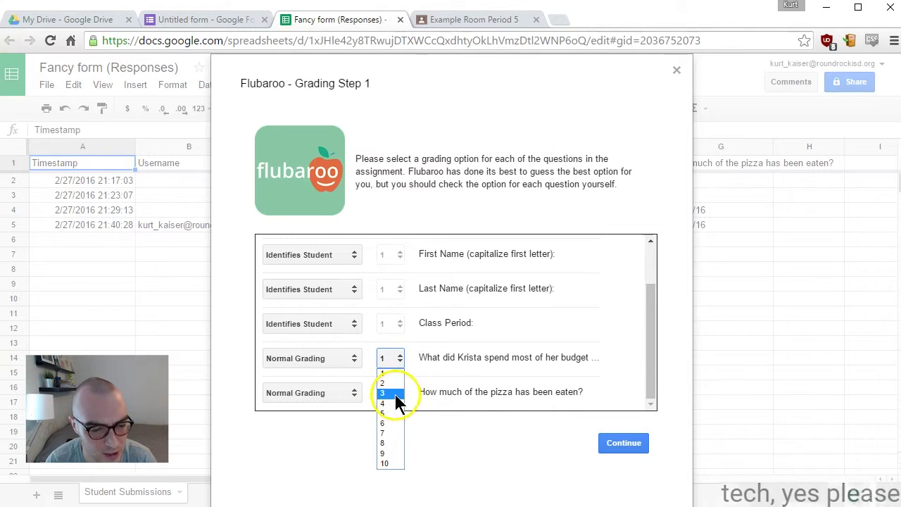
left_click(395, 394)
left_click(393, 396)
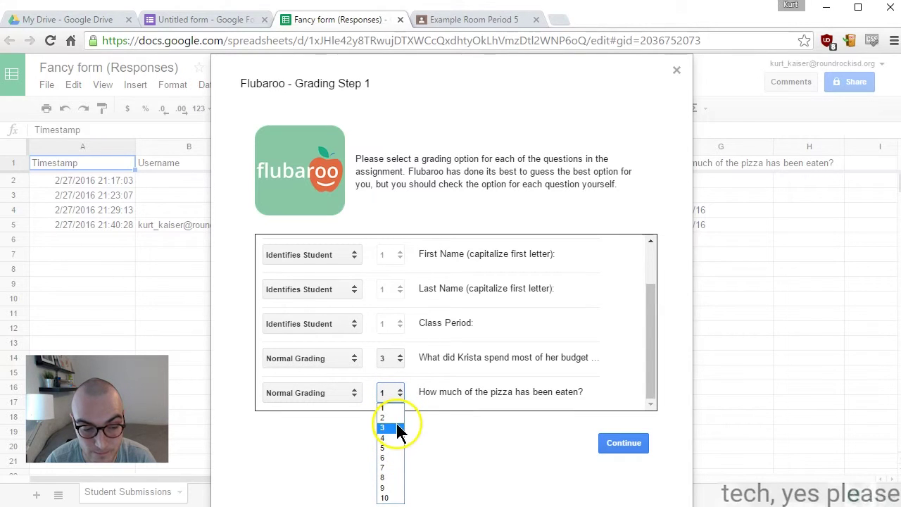
left_click(394, 459)
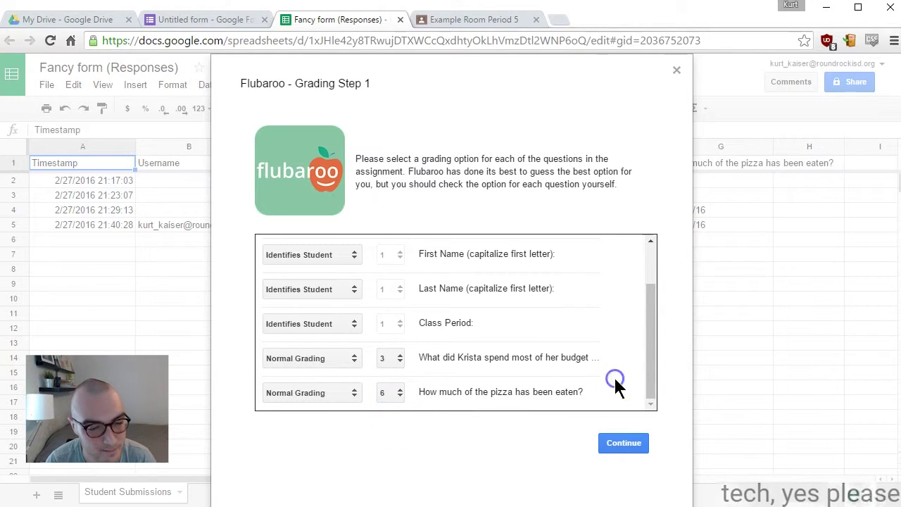
left_click(612, 441)
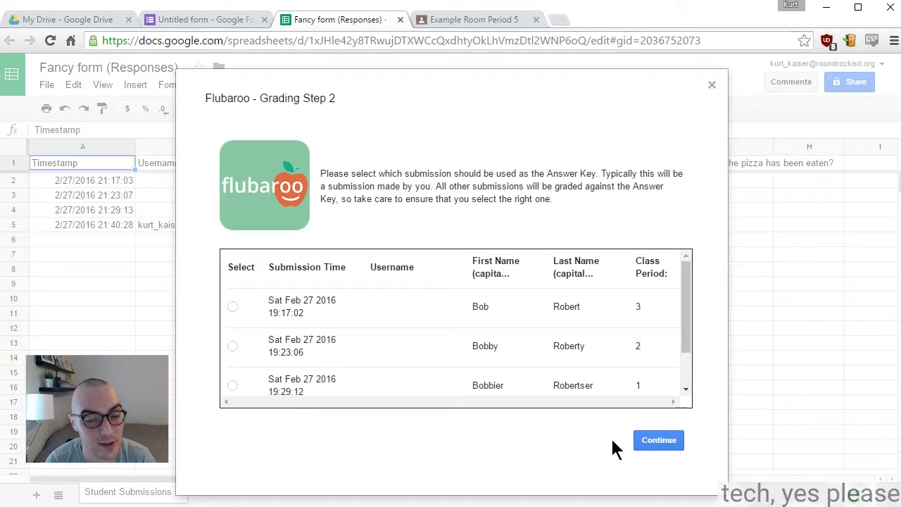
Step: Pick the Answer Key submission as Flubaroo's key and grade the three responses
left_click(681, 356)
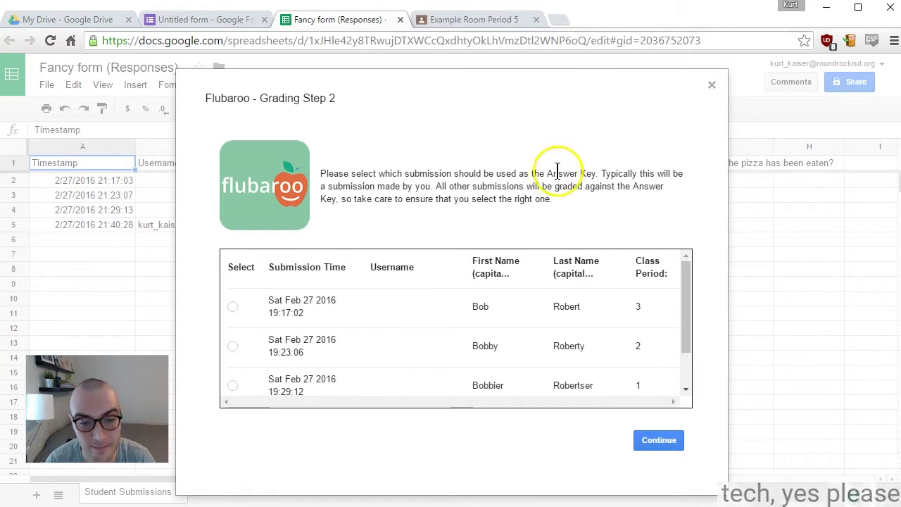
left_click_drag(551, 173, 601, 176)
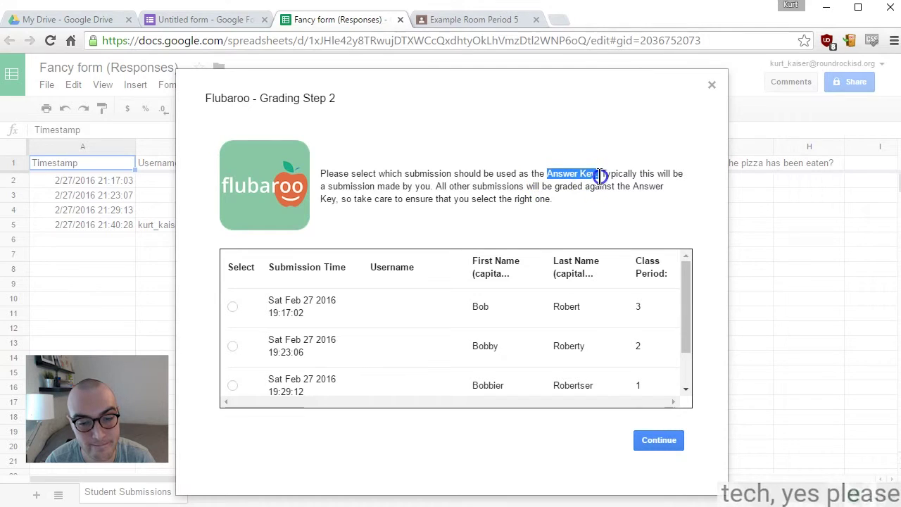
left_click(614, 224)
left_click_drag(686, 312, 686, 385)
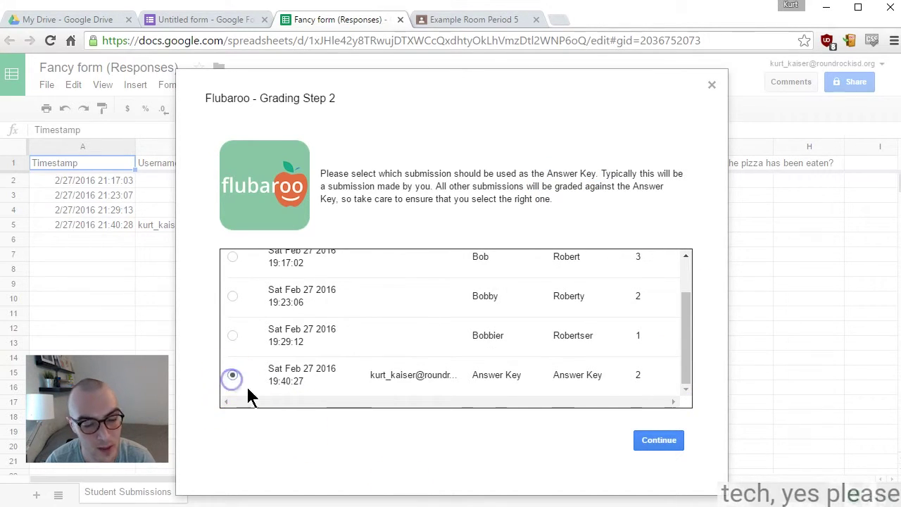
left_click(660, 439)
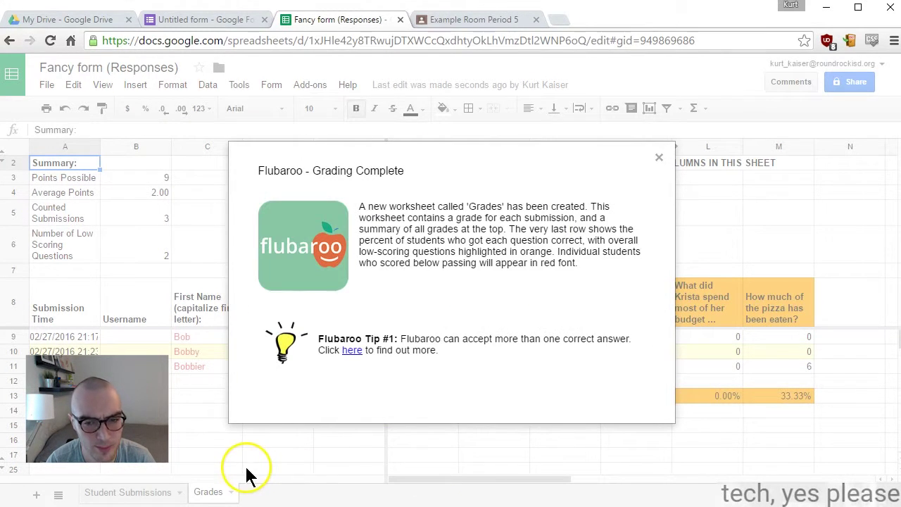
Step: Close the Grading Complete notice and review the Grades sheet: totals 0, 0 and 6 points (66.67%)
left_click(657, 154)
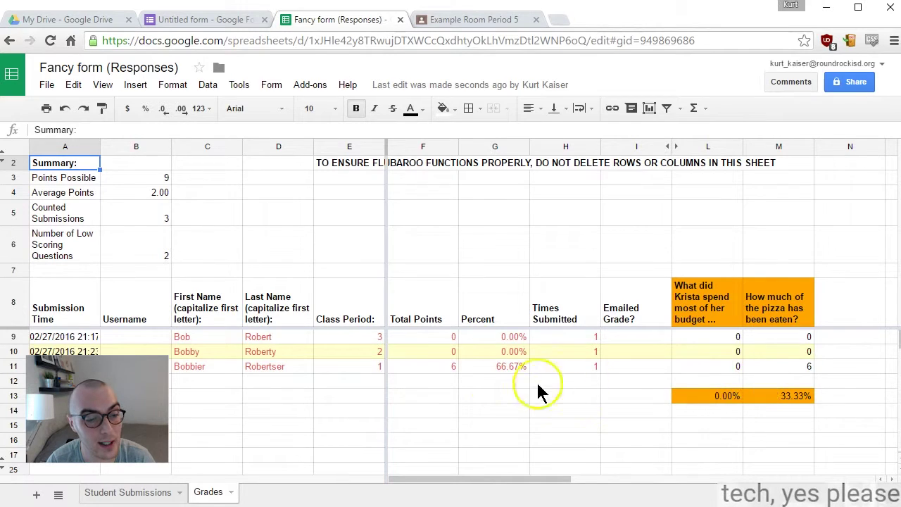
scroll(459, 394, "down", 1)
scroll(459, 394, "up", 1)
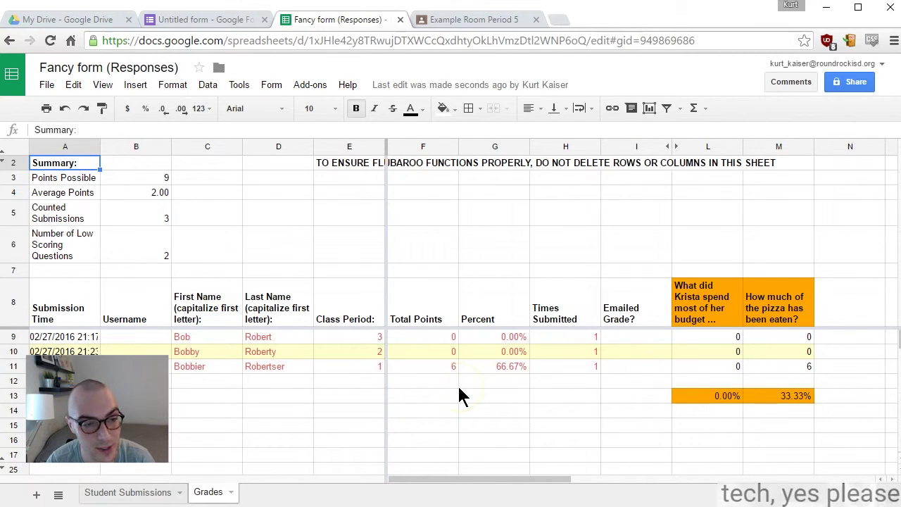